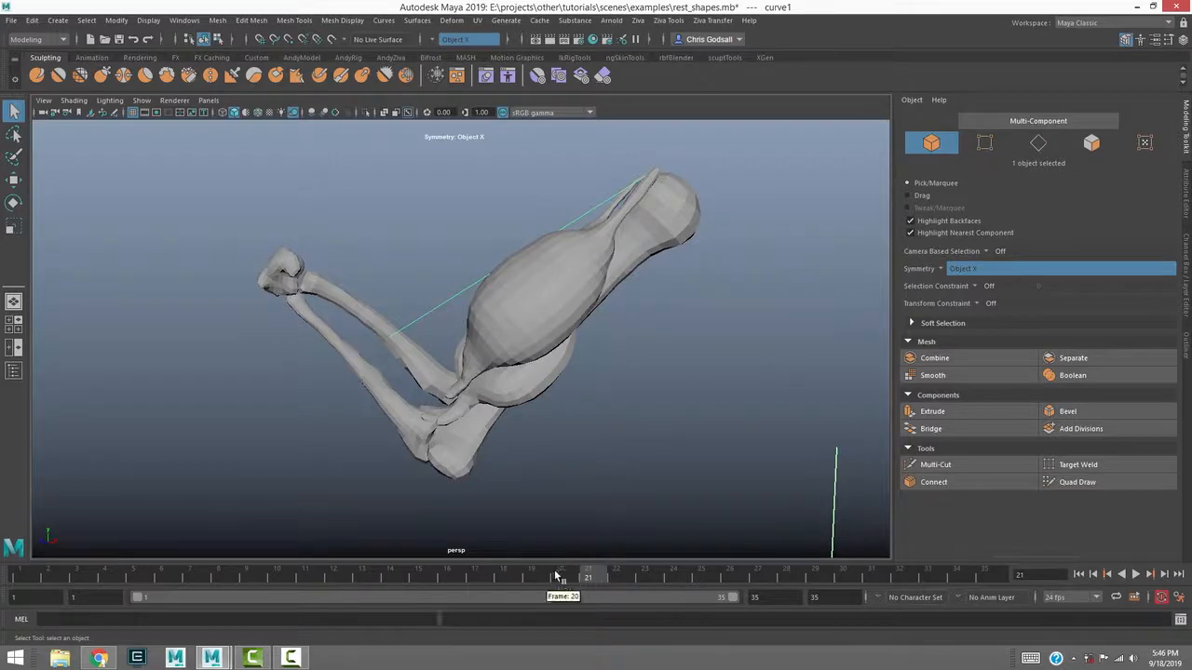
# Duplicate the r_bicep_tissue mesh and isolate the copy in the viewport
pyautogui.click(564, 353)
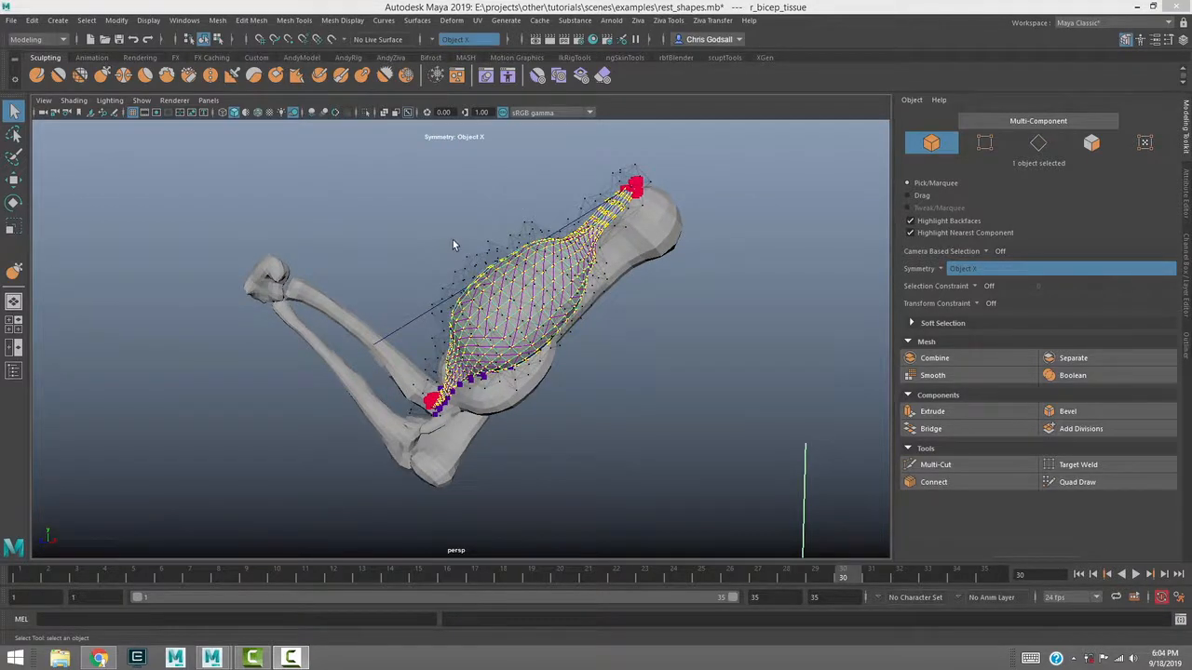
pyautogui.keyDown('alt'); pyautogui.moveTo(440, 224); pyautogui.dragTo(445, 234); pyautogui.keyUp('alt')
pyautogui.hotkey('ctrl', 'd')
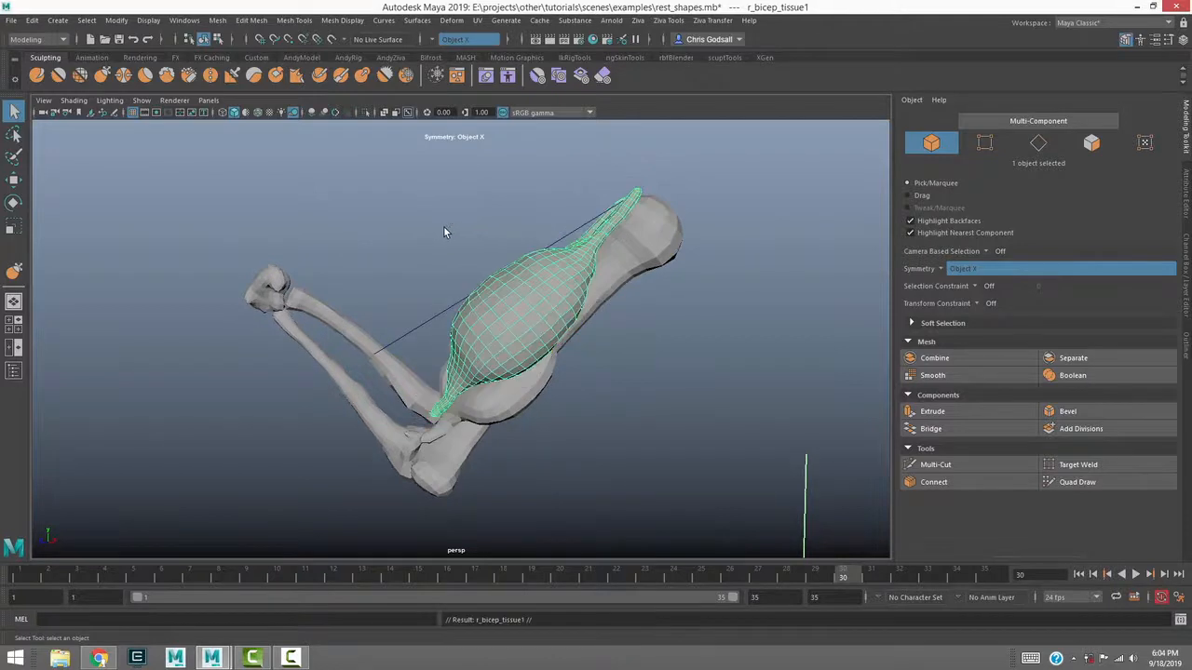
pyautogui.hotkey('ctrl', '1')
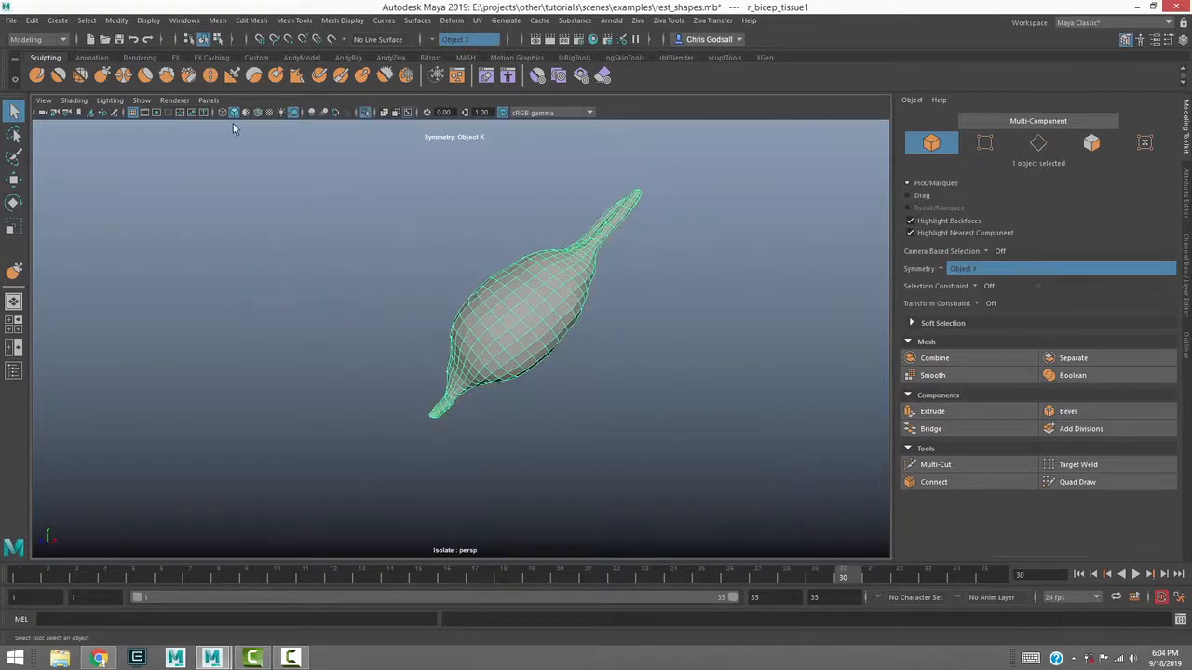
# Reshape the isolated bicep copy with the Sculpt and Grab tools, creasing its lower end, and turn isolation off
pyautogui.click(37, 77)
pyautogui.moveTo(508, 342)
pyautogui.keyDown('alt'); pyautogui.mouseDown()
pyautogui.moveTo(542, 339)
pyautogui.moveTo(438, 345)
pyautogui.moveTo(500, 344)
pyautogui.moveTo(473, 351)
pyautogui.moveTo(525, 333)
pyautogui.mouseUp(); pyautogui.keyUp('alt')
pyautogui.click(103, 76)
pyautogui.press('q')
pyautogui.click(437, 294)
pyautogui.click(542, 342)
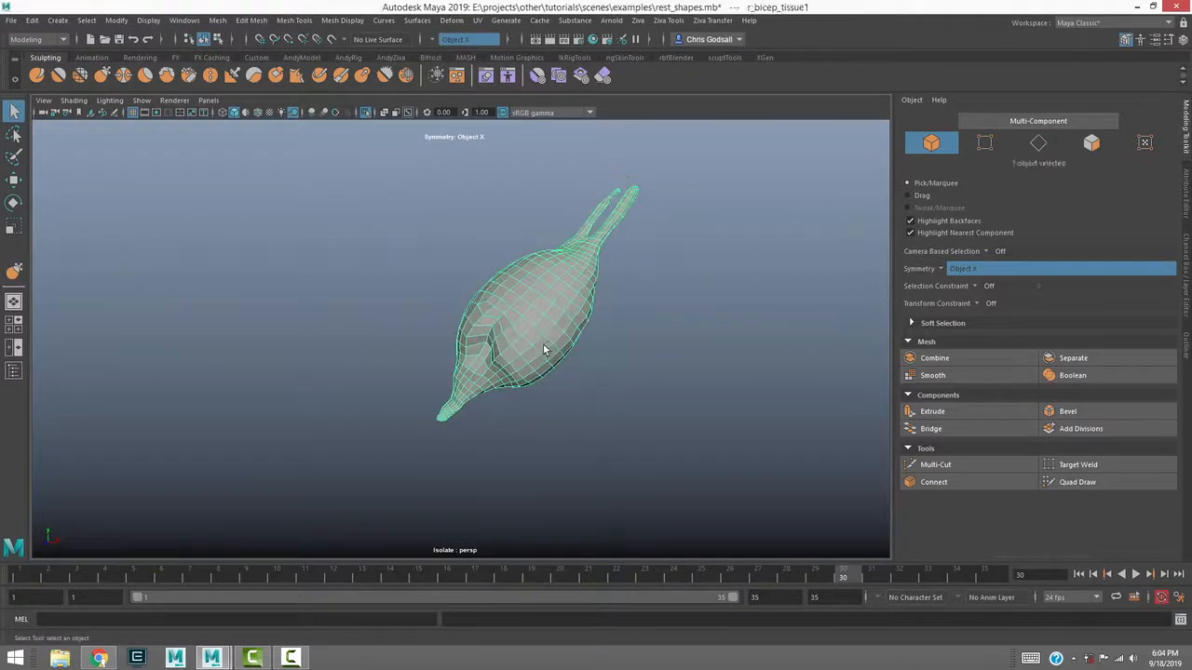
pyautogui.hotkey('ctrl', '1')
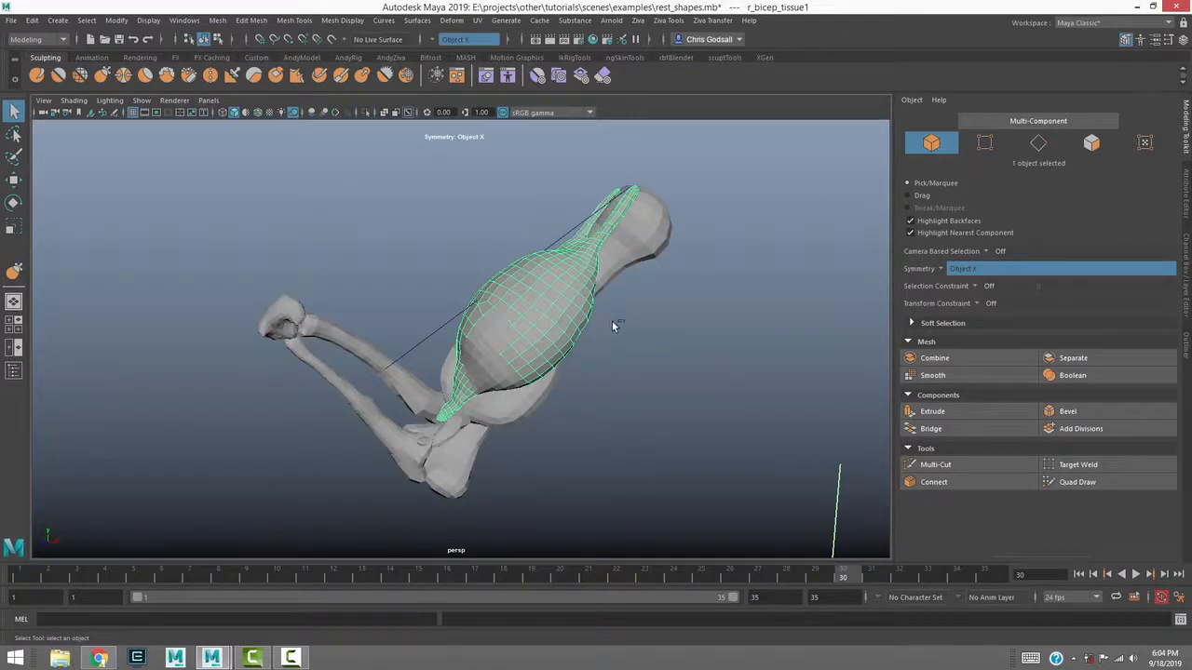
# Hide the bicep copy and unhide the prepared r_bicep_tissue_sculpt mesh
pyautogui.hotkey('ctrl', 'h')
pyautogui.click(1186, 349)
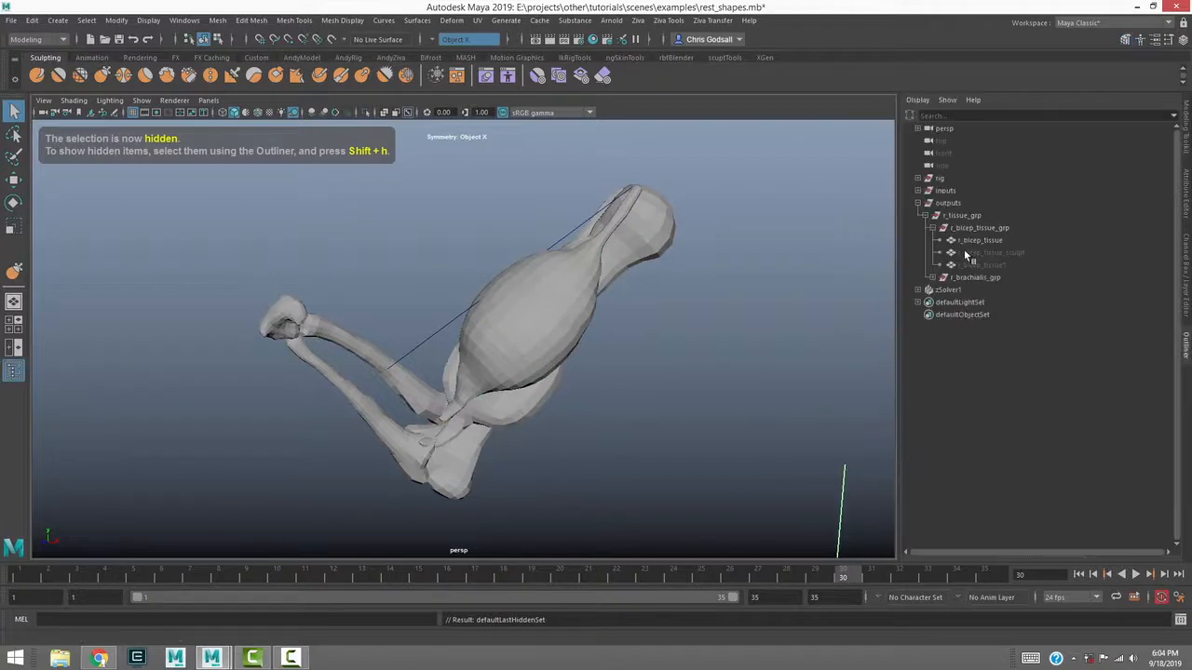
pyautogui.click(982, 252)
pyautogui.keyDown('alt'); pyautogui.moveTo(670, 276); pyautogui.dragTo(419, 277); pyautogui.keyUp('alt')
pyautogui.hotkey('shift', 'h')
pyautogui.keyDown('alt'); pyautogui.moveTo(492, 326); pyautogui.dragTo(521, 312); pyautogui.keyUp('alt')
pyautogui.click(633, 245)
pyautogui.moveTo(633, 245)
pyautogui.keyDown('alt'); pyautogui.mouseDown()
pyautogui.moveTo(654, 258)
pyautogui.moveTo(580, 259)
pyautogui.moveTo(606, 311)
pyautogui.moveTo(623, 306)
pyautogui.moveTo(590, 288)
pyautogui.moveTo(533, 303)
pyautogui.moveTo(545, 301)
pyautogui.moveTo(505, 256)
pyautogui.moveTo(555, 202)
pyautogui.moveTo(521, 261)
pyautogui.moveTo(495, 252)
pyautogui.moveTo(553, 282)
pyautogui.moveTo(543, 318)
pyautogui.mouseUp(); pyautogui.keyUp('alt')
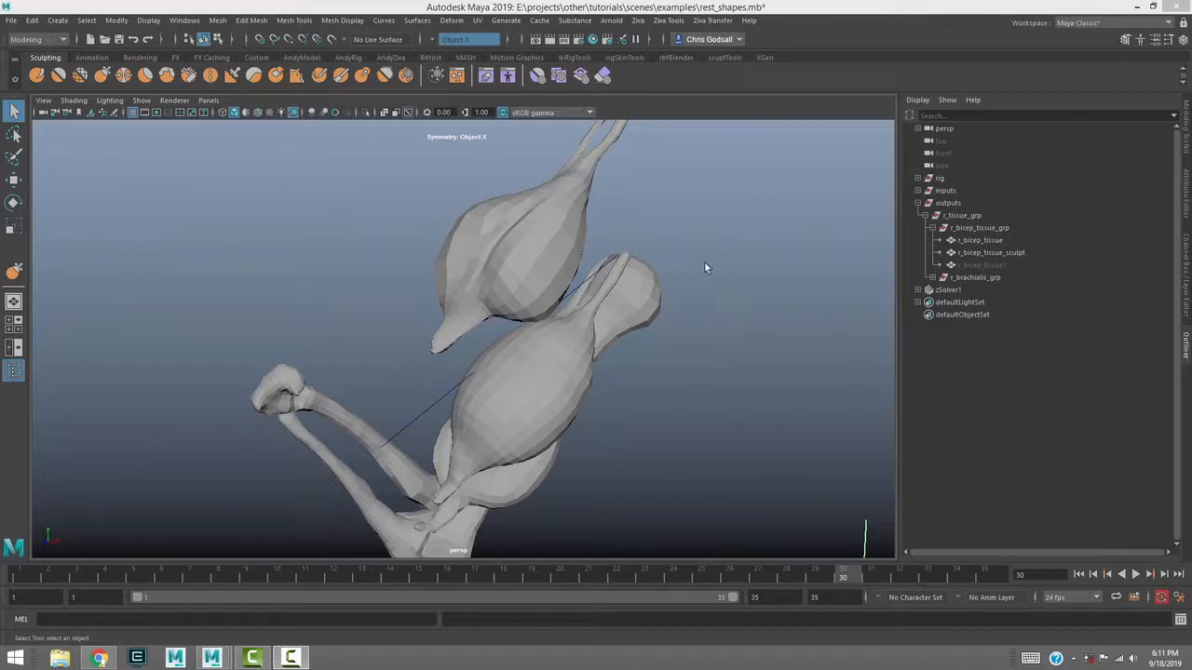
# At frame 1, add a Ziva Rest Shape to r_bicep_tissue using r_bicep_tissue_sculpt as the target
pyautogui.keyDown('alt'); pyautogui.moveTo(699, 262); pyautogui.dragTo(573, 234); pyautogui.keyUp('alt')
pyautogui.click(551, 233)
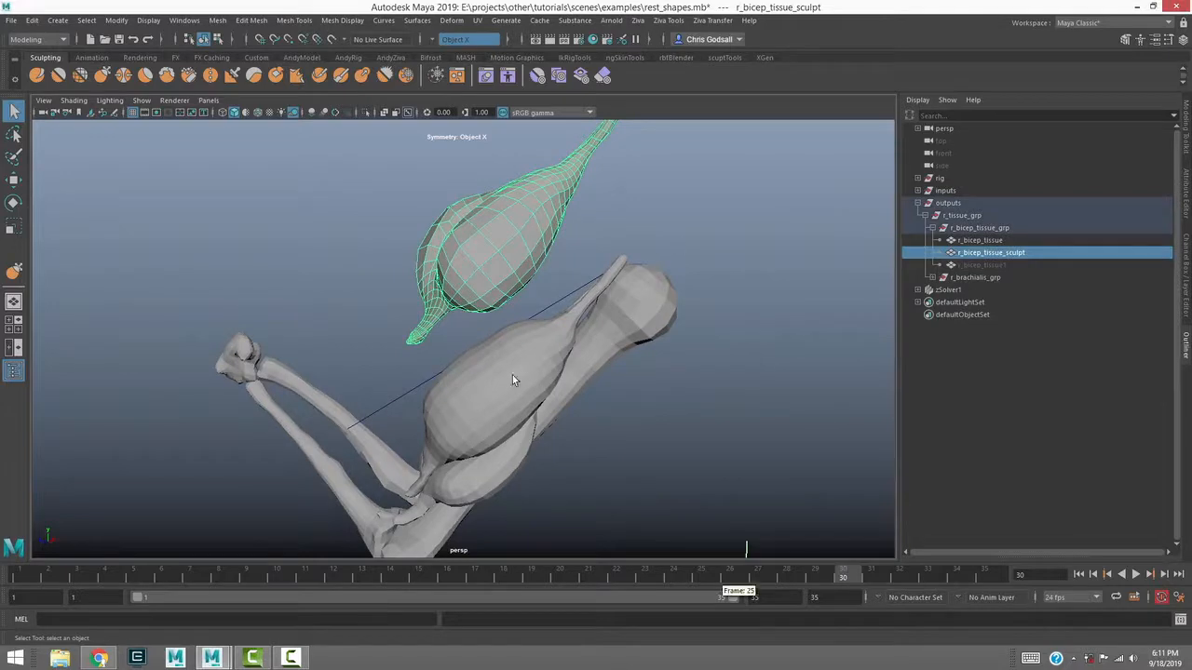
pyautogui.click(20, 571)
pyautogui.keyDown('alt'); pyautogui.moveTo(430, 276); pyautogui.dragTo(480, 284); pyautogui.keyUp('alt')
pyautogui.click(492, 365)
pyautogui.keyDown('shift'); pyautogui.click(488, 269); pyautogui.keyUp('shift')
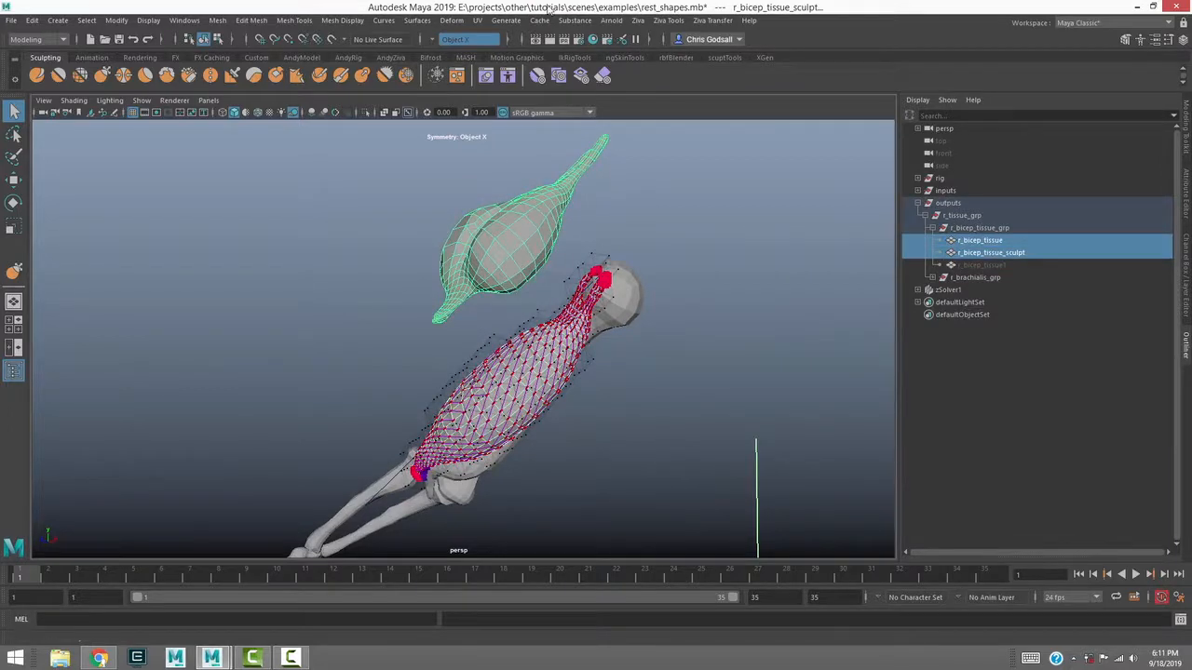
pyautogui.click(637, 21)
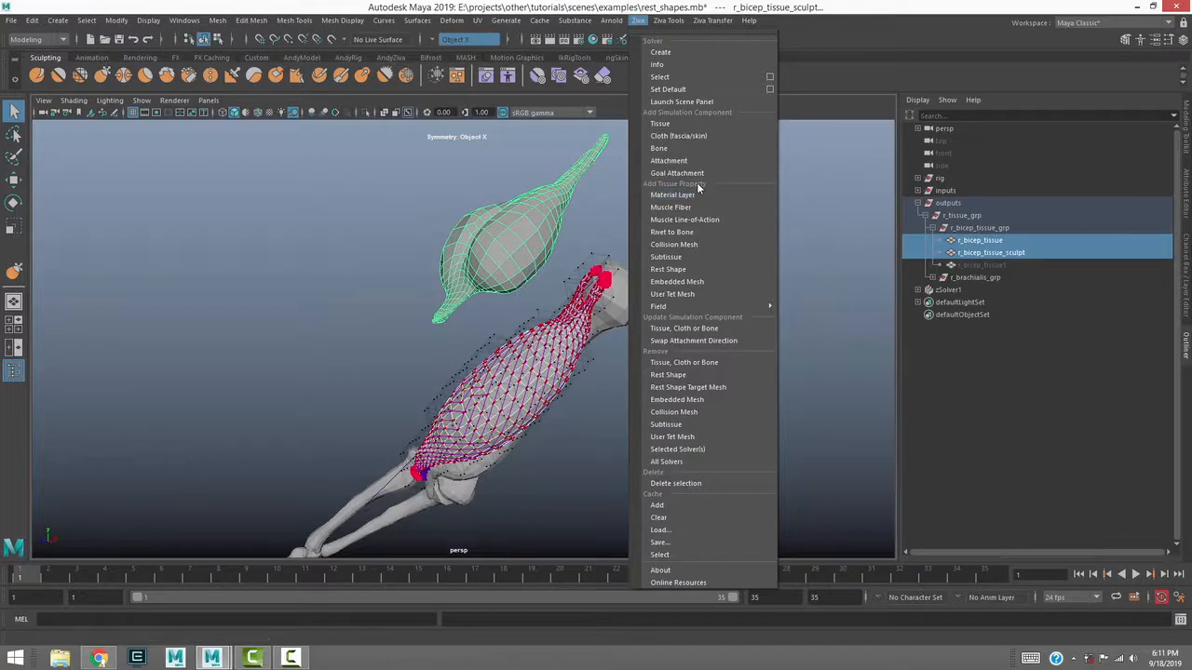
pyautogui.click(668, 269)
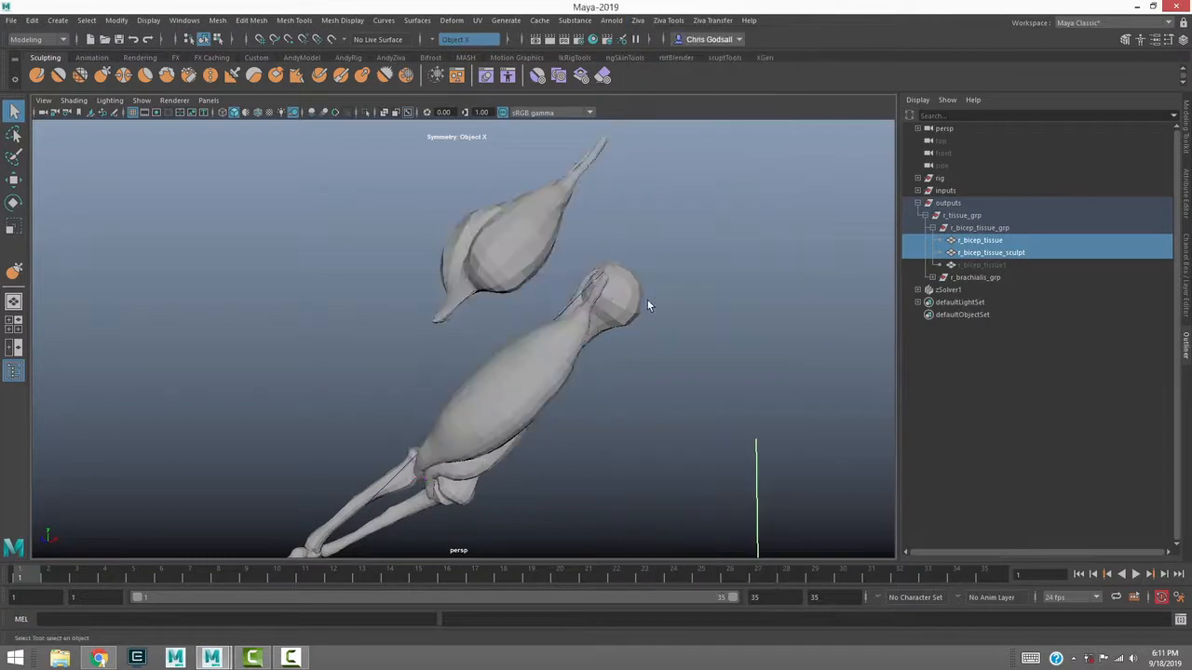
# Show the zRestShape1 attributes of r_bicep_tissue
pyautogui.click(567, 346)
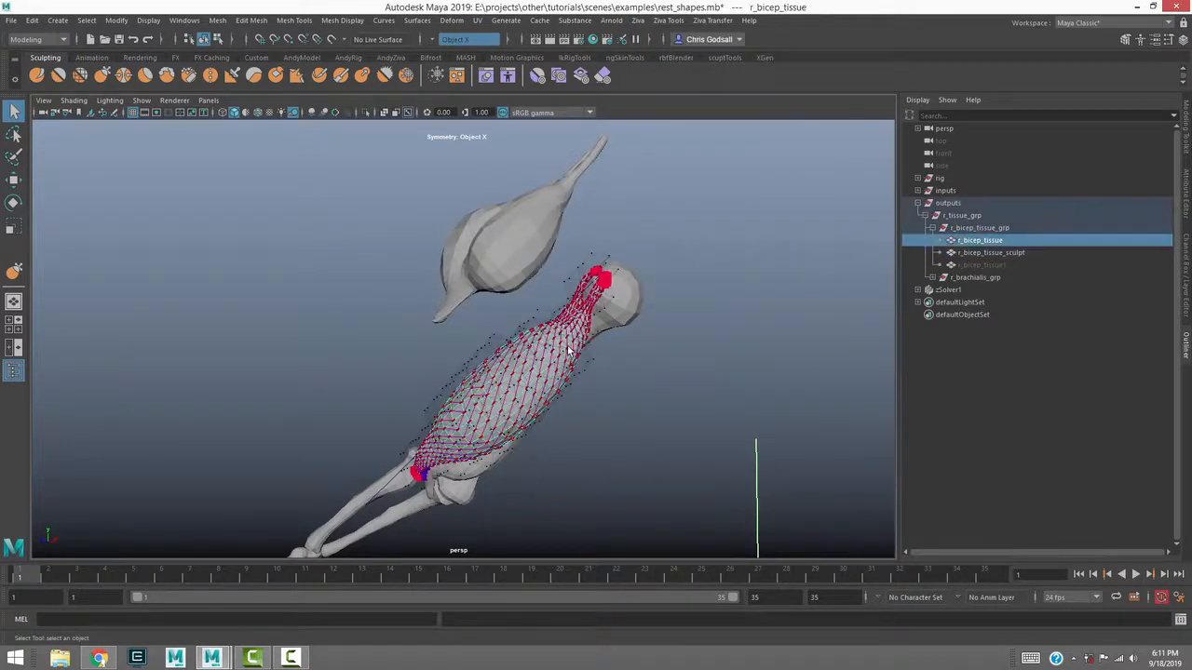
pyautogui.click(1183, 39)
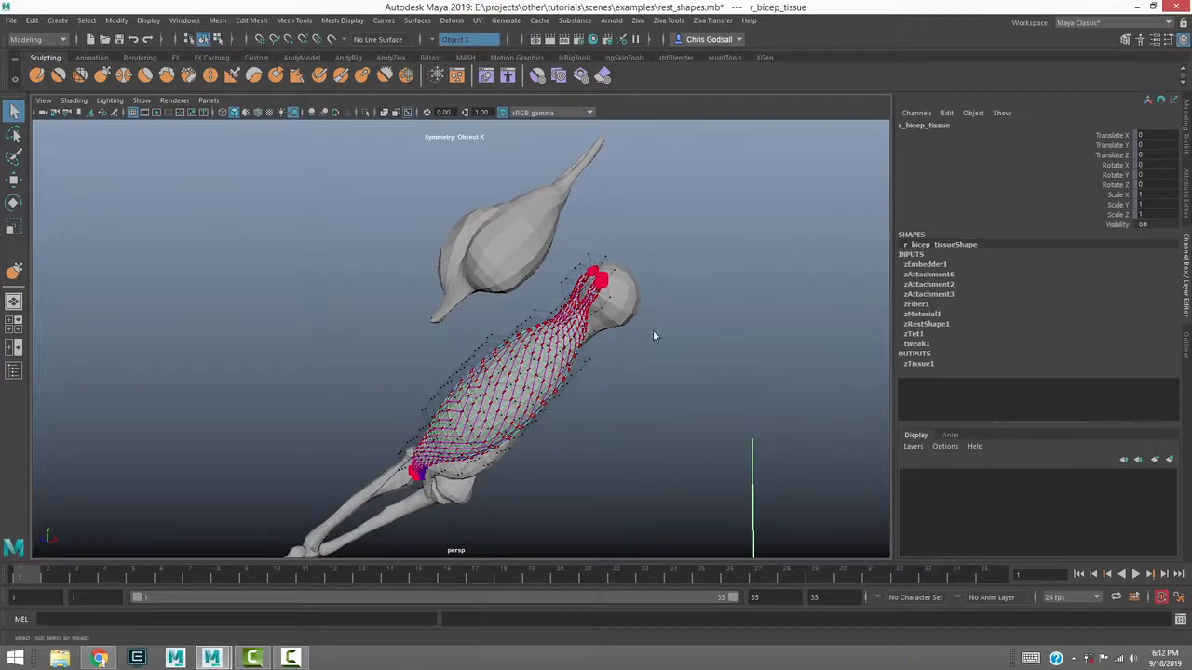
pyautogui.click(921, 325)
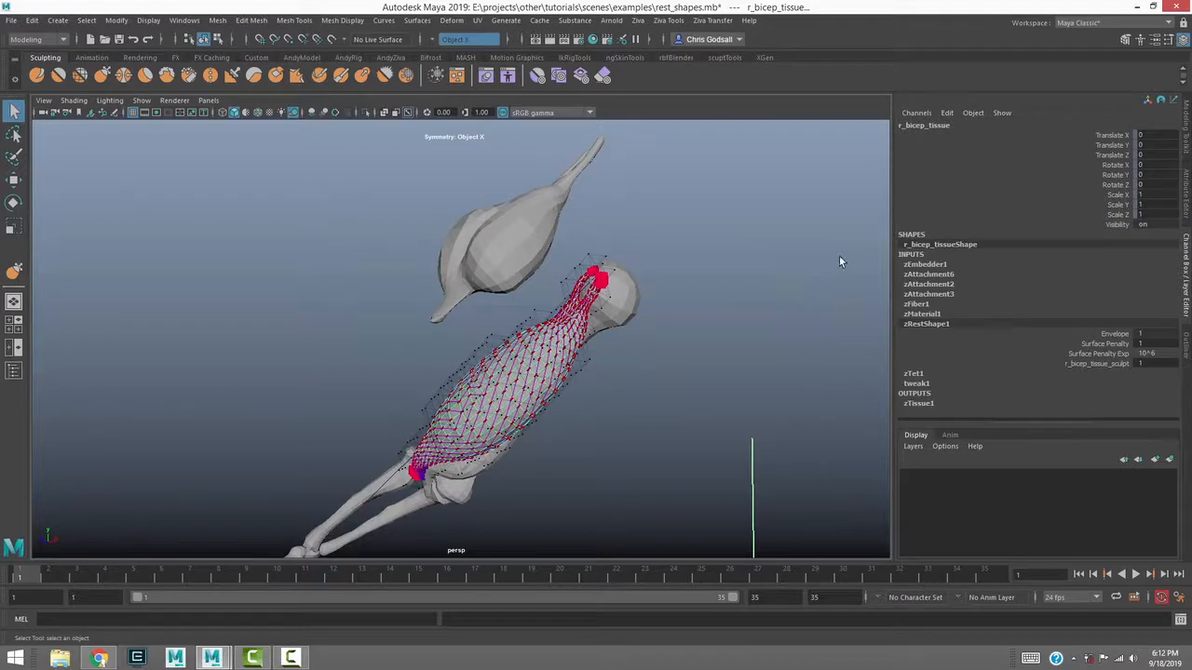
pyautogui.keyDown('alt'); pyautogui.moveTo(650, 264); pyautogui.dragTo(720, 211); pyautogui.keyUp('alt')
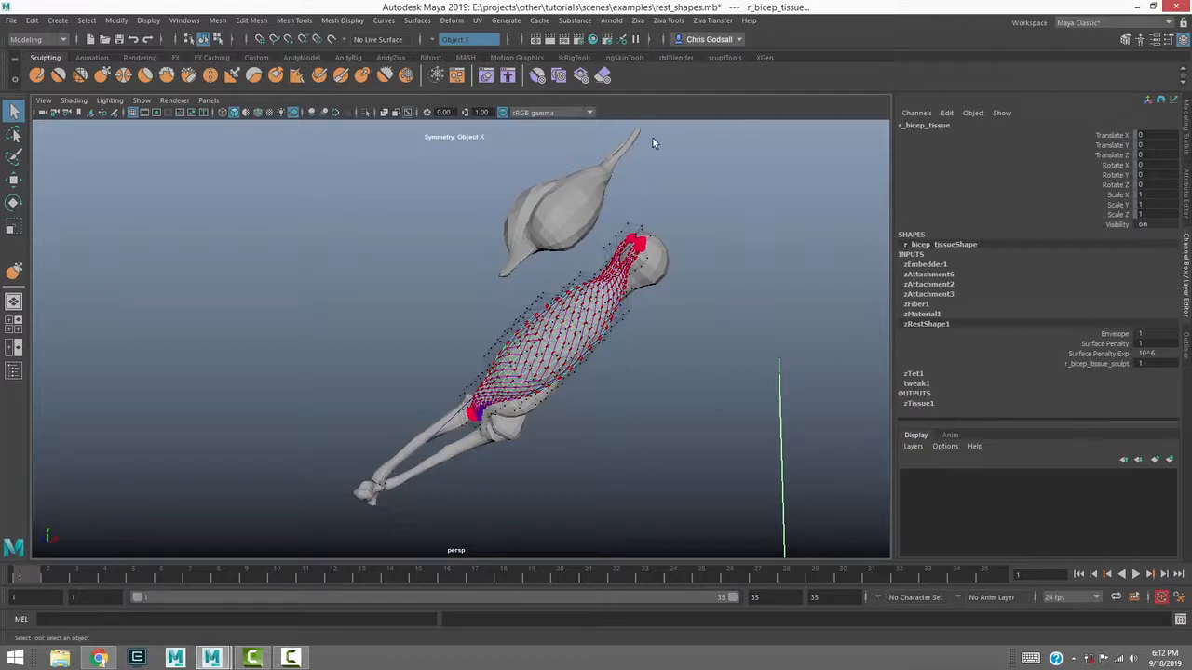
# Select the sculpt and the bicep tissue in turn, and advance the simulation to frame 2 to compare their shapes
pyautogui.click(574, 211)
pyautogui.moveTo(577, 210)
pyautogui.keyDown('alt'); pyautogui.mouseDown()
pyautogui.moveTo(631, 202)
pyautogui.moveTo(598, 206)
pyautogui.mouseUp(); pyautogui.keyUp('alt')
pyautogui.click(620, 277)
pyautogui.keyDown('alt'); pyautogui.moveTo(724, 283); pyautogui.dragTo(716, 295); pyautogui.keyUp('alt')
pyautogui.hotkey('alt', '.')
pyautogui.keyDown('alt'); pyautogui.moveTo(693, 221); pyautogui.dragTo(700, 309); pyautogui.keyUp('alt')
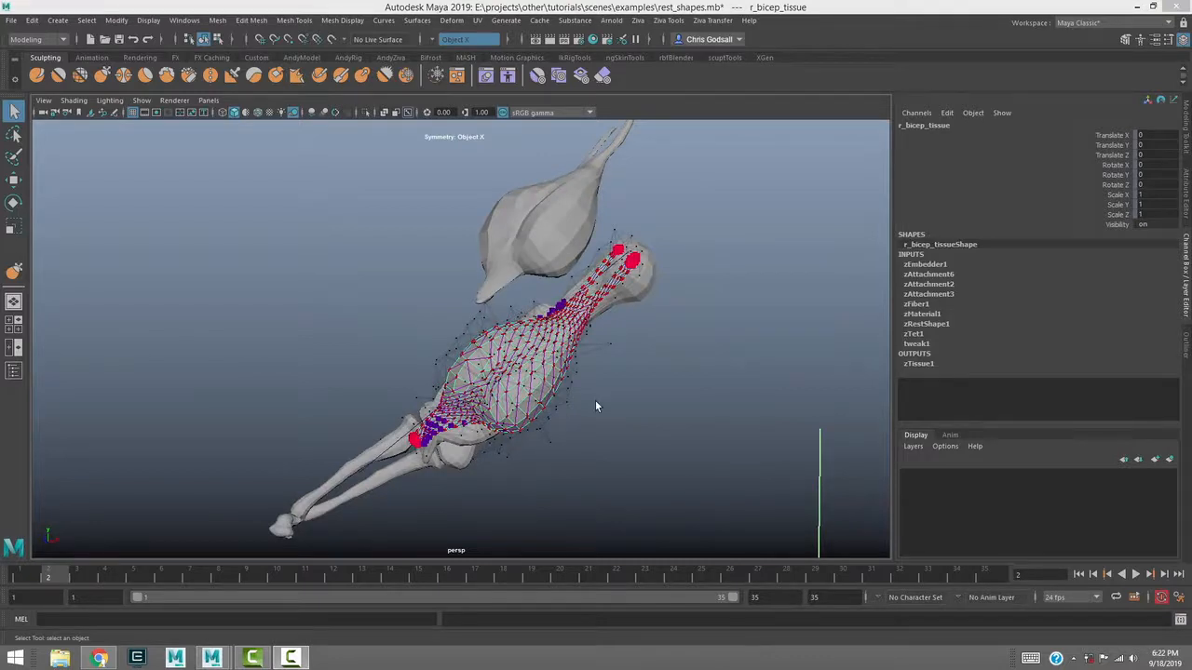
# Return to frame 1, step to frame 2 again, and examine how the bicep tissue takes on the rest shape
pyautogui.hotkey('alt', ',')
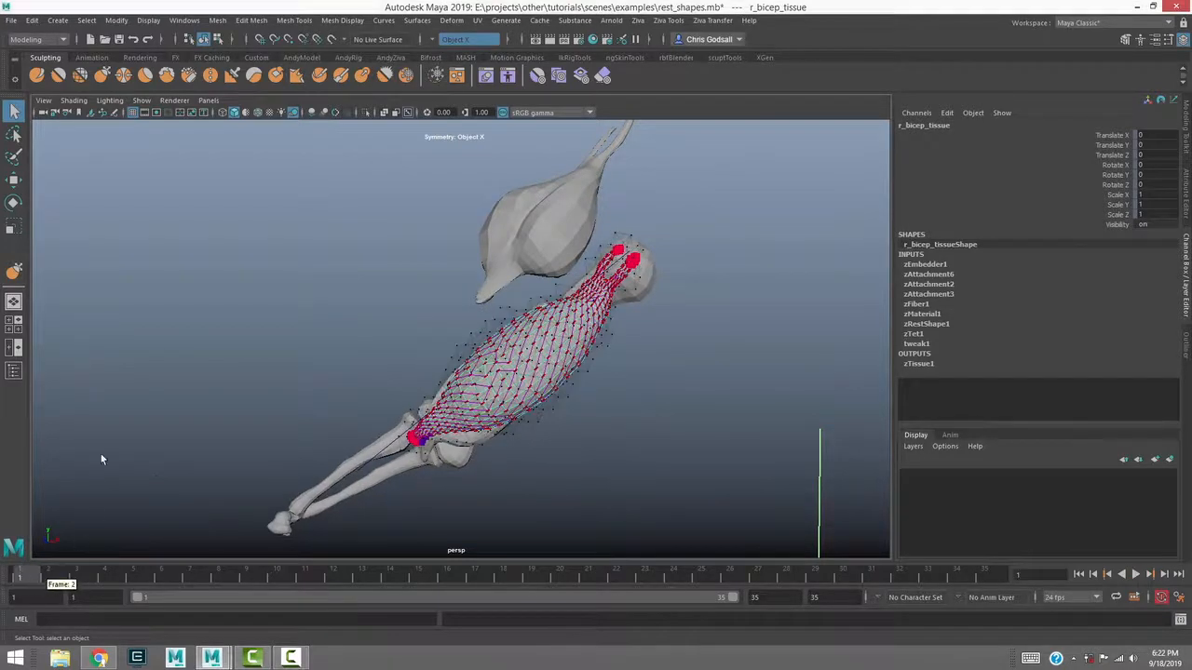
pyautogui.keyDown('alt'); pyautogui.moveTo(600, 334); pyautogui.dragTo(626, 352); pyautogui.keyUp('alt')
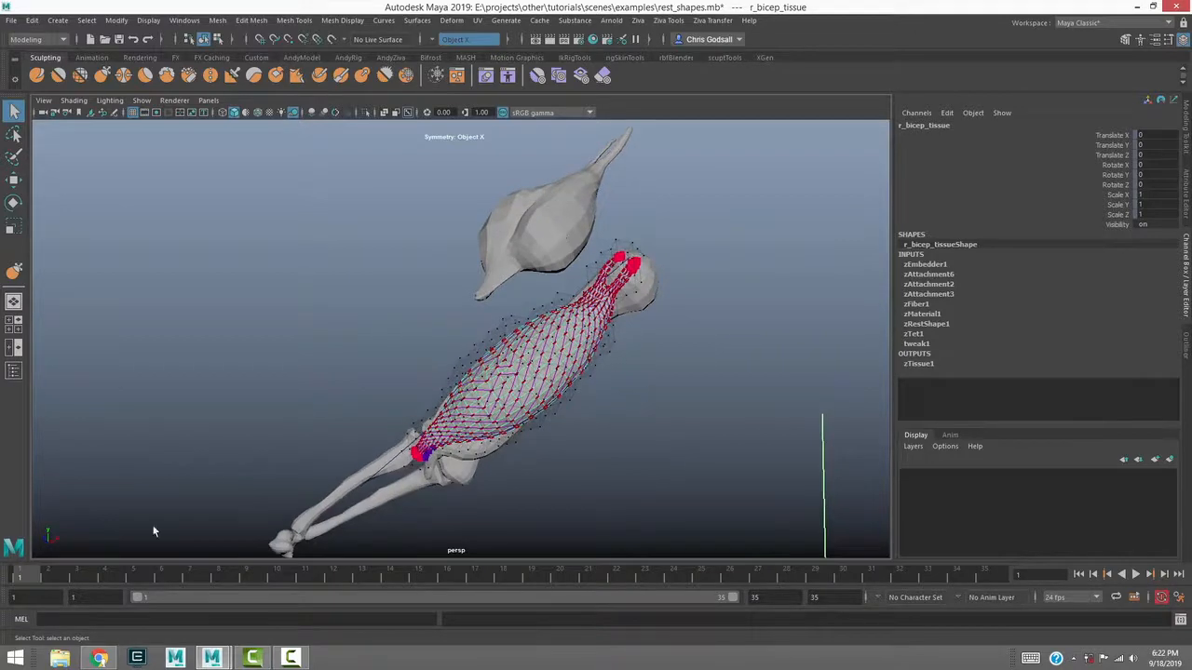
pyautogui.click(51, 574)
pyautogui.keyDown('alt'); pyautogui.moveTo(372, 373); pyautogui.dragTo(408, 301, button='middle'); pyautogui.keyUp('alt')
pyautogui.keyDown('alt'); pyautogui.moveTo(409, 301); pyautogui.dragTo(441, 351, button='right'); pyautogui.keyUp('alt')
pyautogui.keyDown('alt'); pyautogui.moveTo(441, 351); pyautogui.dragTo(644, 331); pyautogui.keyUp('alt')
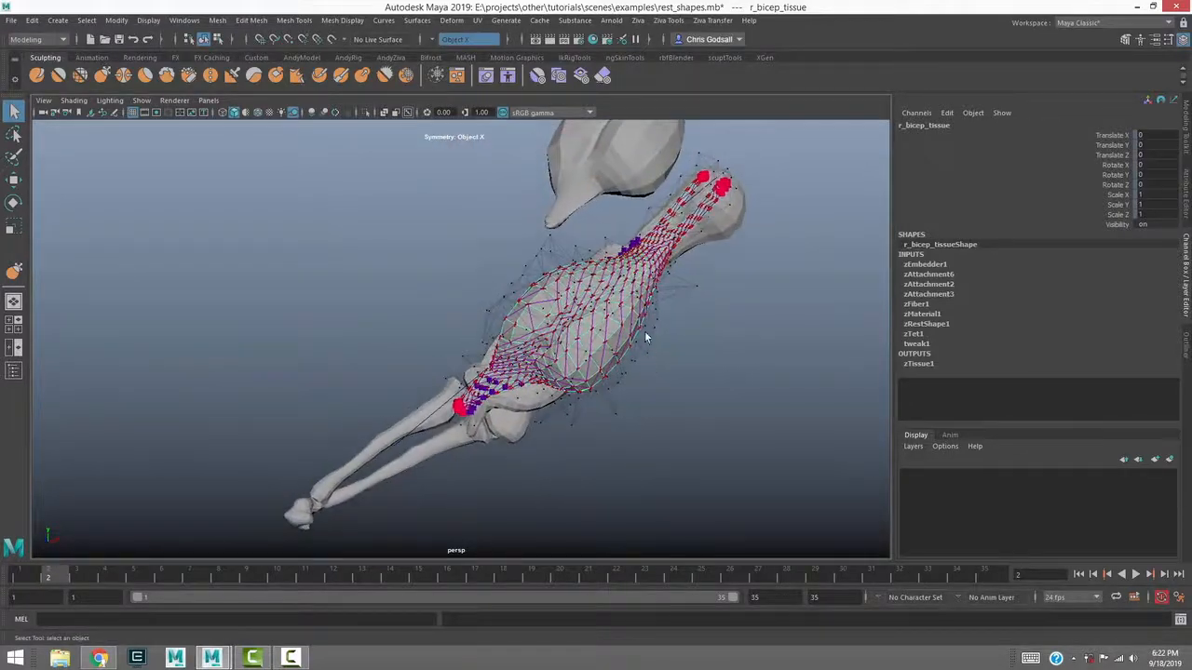
pyautogui.keyDown('alt'); pyautogui.moveTo(592, 268); pyautogui.dragTo(567, 267); pyautogui.keyUp('alt')
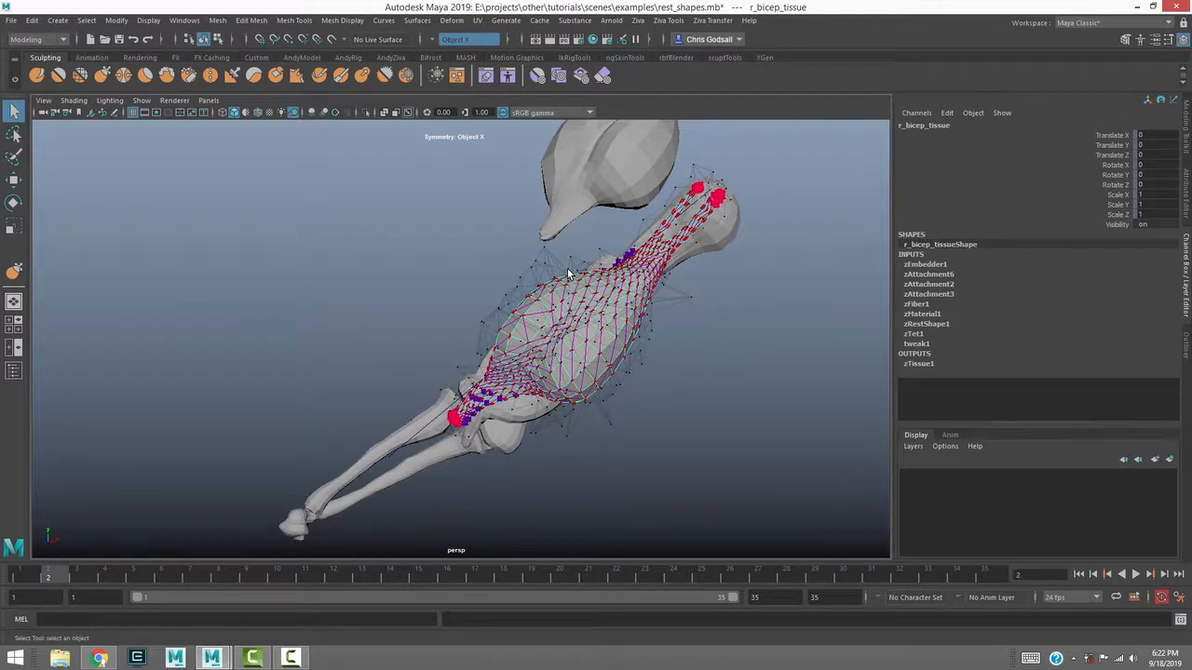
# Review the zRestShape1 attributes and compare the simulated bicep with the sculpted target
pyautogui.click(931, 324)
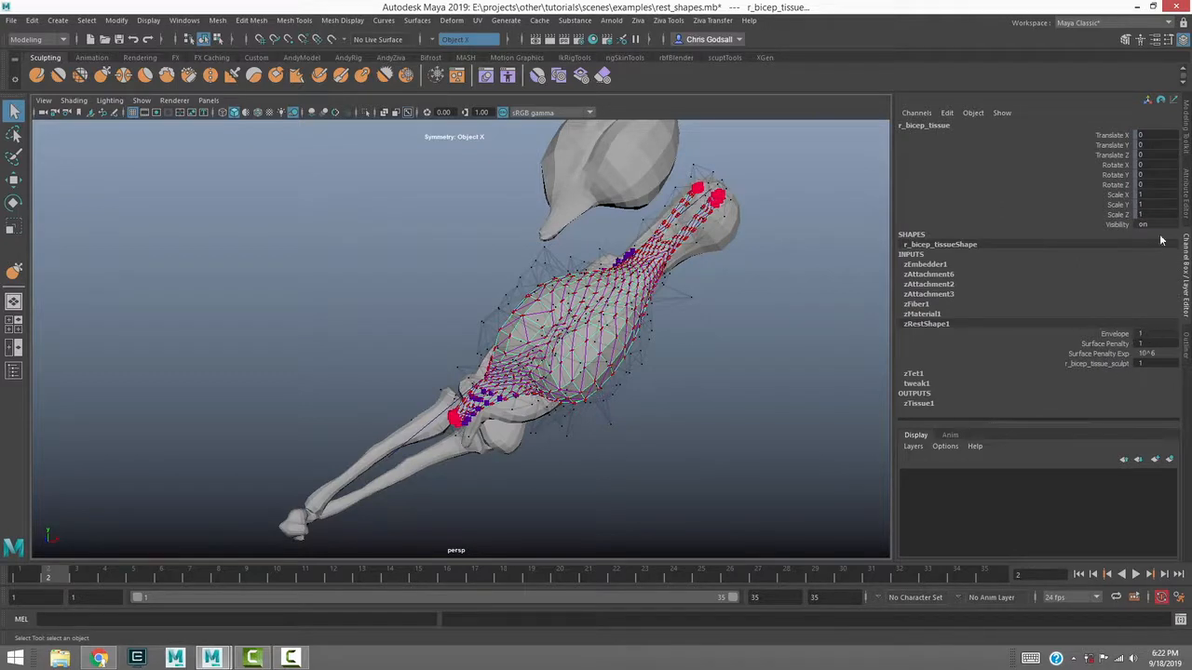
pyautogui.keyDown('alt'); pyautogui.moveTo(735, 362); pyautogui.dragTo(702, 362); pyautogui.keyUp('alt')
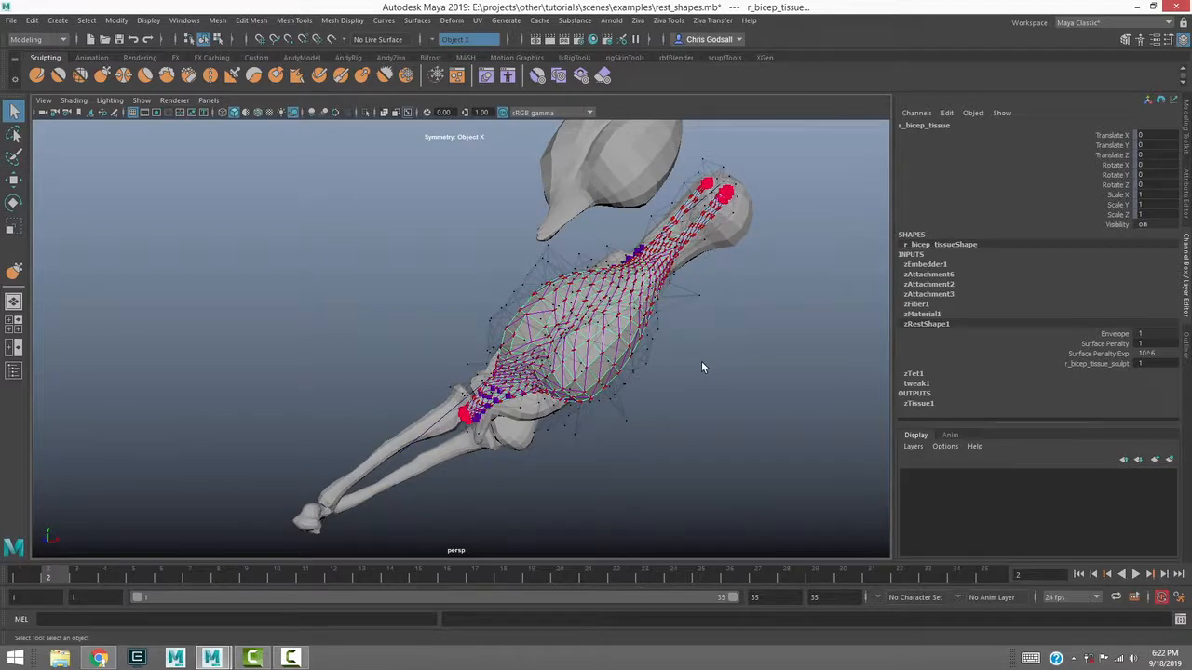
pyautogui.keyDown('alt'); pyautogui.moveTo(584, 261); pyautogui.dragTo(598, 240); pyautogui.keyUp('alt')
pyautogui.click(601, 187)
pyautogui.keyDown('alt'); pyautogui.moveTo(599, 192); pyautogui.dragTo(542, 242, button='right'); pyautogui.keyUp('alt')
pyautogui.click(550, 354)
pyautogui.keyDown('alt'); pyautogui.moveTo(550, 354); pyautogui.dragTo(655, 346); pyautogui.keyUp('alt')
# Set the Surface Penalty Exp of zRestShape1 to 10^4
pyautogui.click(956, 324)
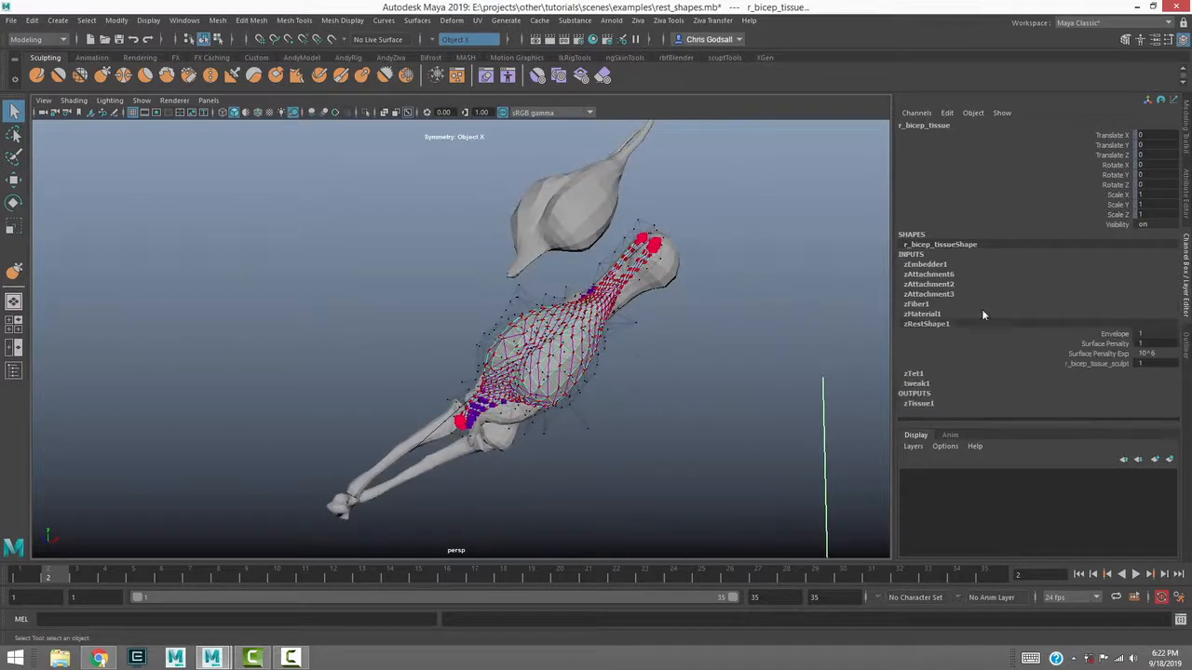
pyautogui.click(1154, 354)
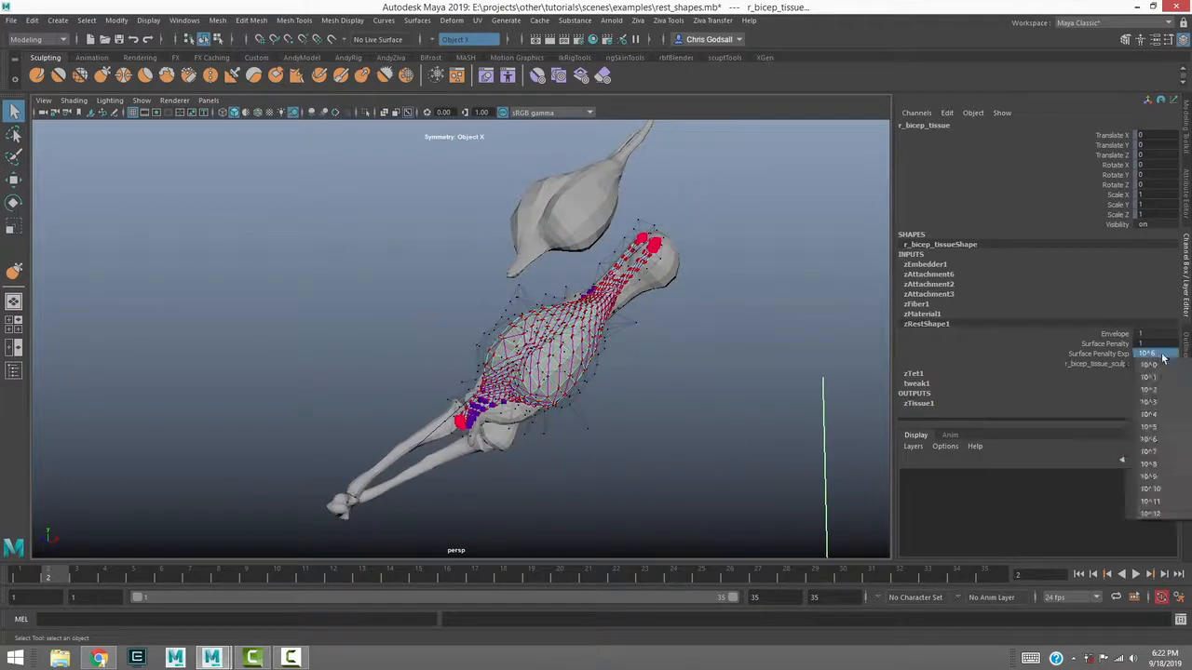
pyautogui.click(1149, 414)
pyautogui.keyDown('alt'); pyautogui.moveTo(568, 379); pyautogui.dragTo(640, 379, button='middle'); pyautogui.keyUp('alt')
pyautogui.keyDown('alt'); pyautogui.moveTo(640, 380); pyautogui.dragTo(690, 381, button='right'); pyautogui.keyUp('alt')
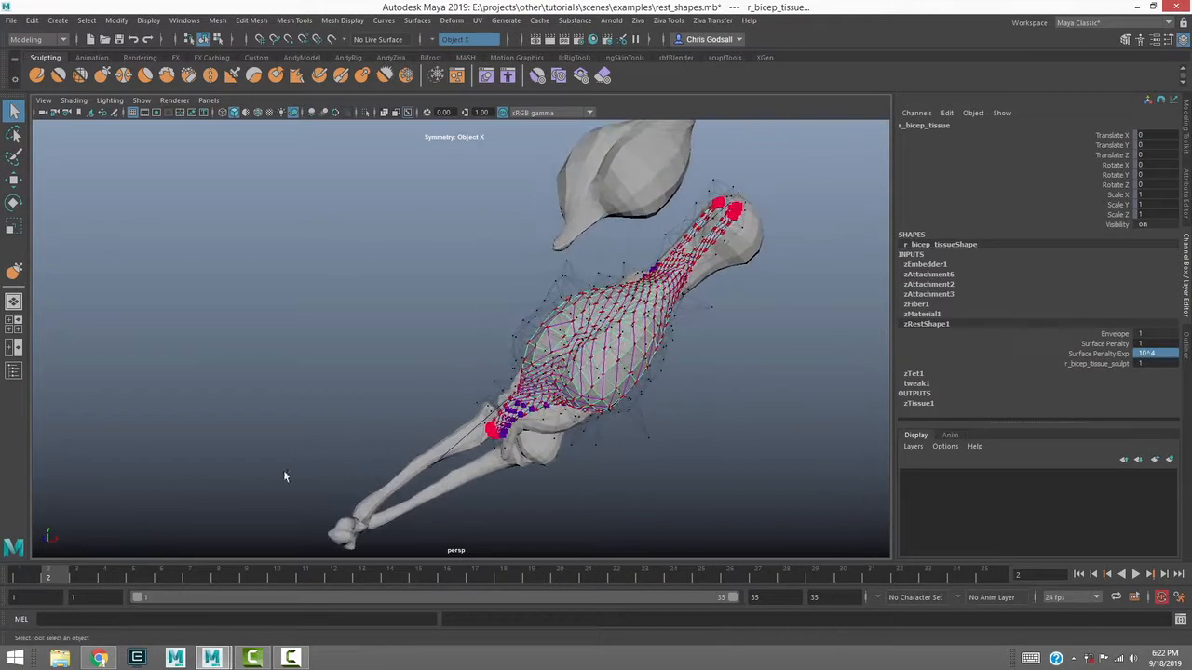
# Return to frame 1, clear the Ziva cache, and simulate frame 2 again
pyautogui.moveTo(51, 574); pyautogui.dragTo(22, 574)
pyautogui.click(669, 20)
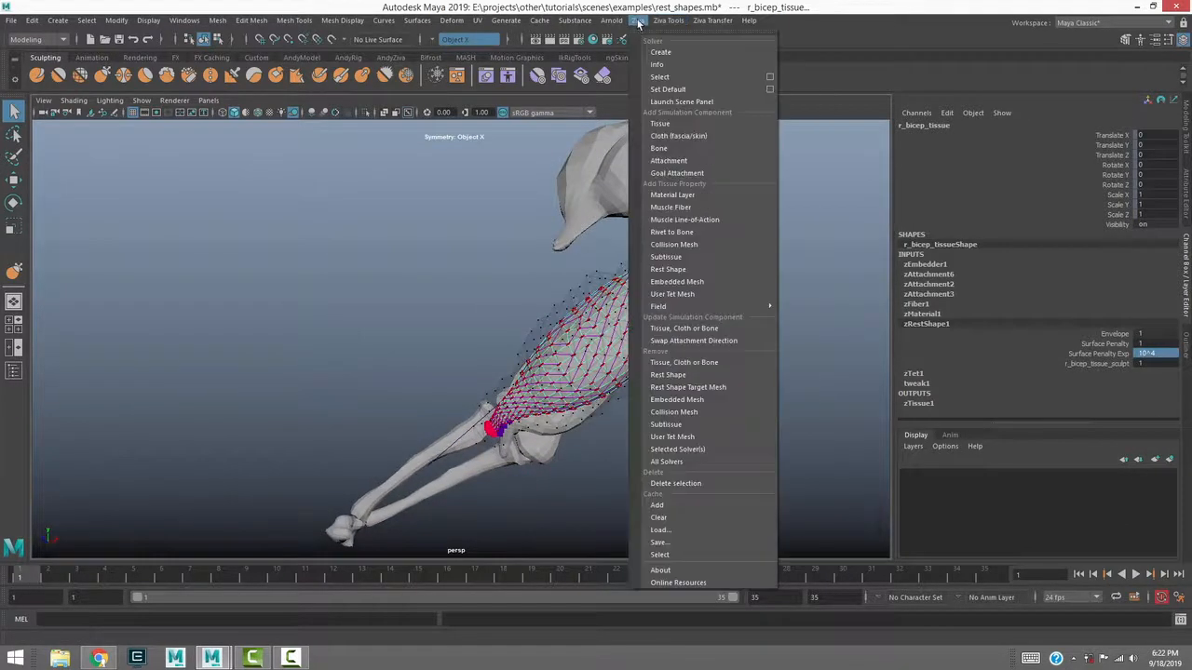
pyautogui.click(676, 520)
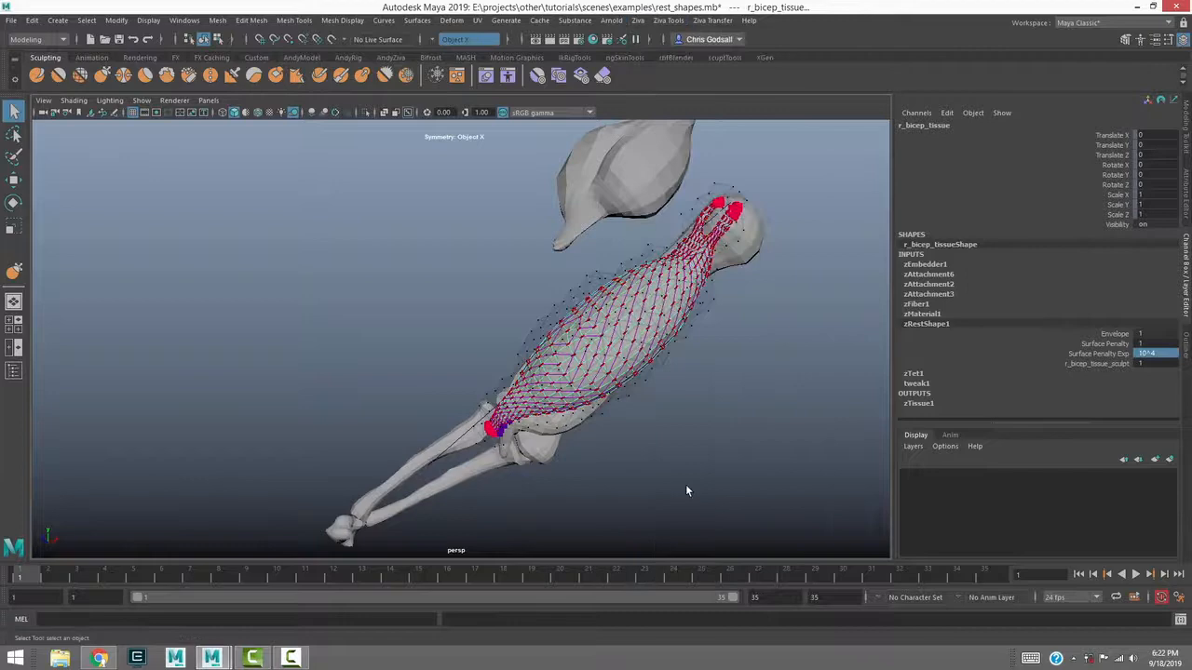
pyautogui.click(49, 575)
pyautogui.keyDown('alt'); pyautogui.moveTo(514, 346); pyautogui.dragTo(482, 368); pyautogui.keyUp('alt')
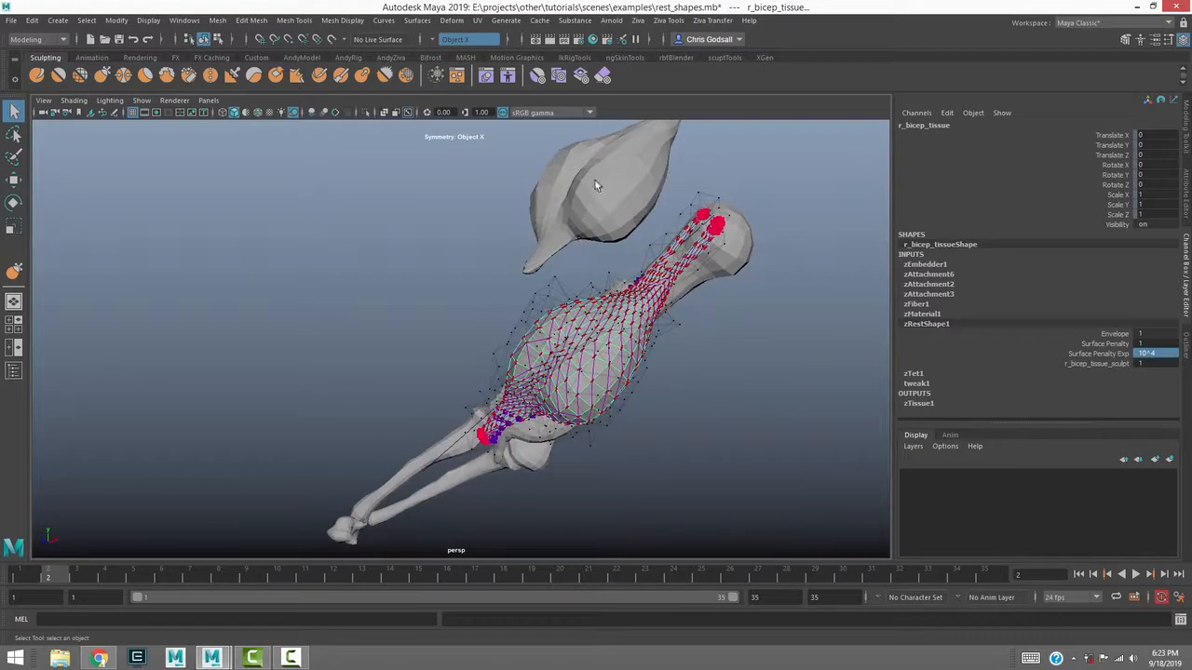
# Examine the simulated bicep against r_bicep_tissue_sculpt through frame 30, selecting each mesh in turn
pyautogui.keyDown('alt'); pyautogui.moveTo(582, 249); pyautogui.dragTo(582, 295); pyautogui.keyUp('alt')
pyautogui.keyDown('alt'); pyautogui.moveTo(746, 262); pyautogui.dragTo(609, 315); pyautogui.keyUp('alt')
pyautogui.moveTo(436, 339)
pyautogui.keyDown('alt'); pyautogui.mouseDown()
pyautogui.moveTo(466, 356)
pyautogui.moveTo(477, 283)
pyautogui.mouseUp(); pyautogui.keyUp('alt')
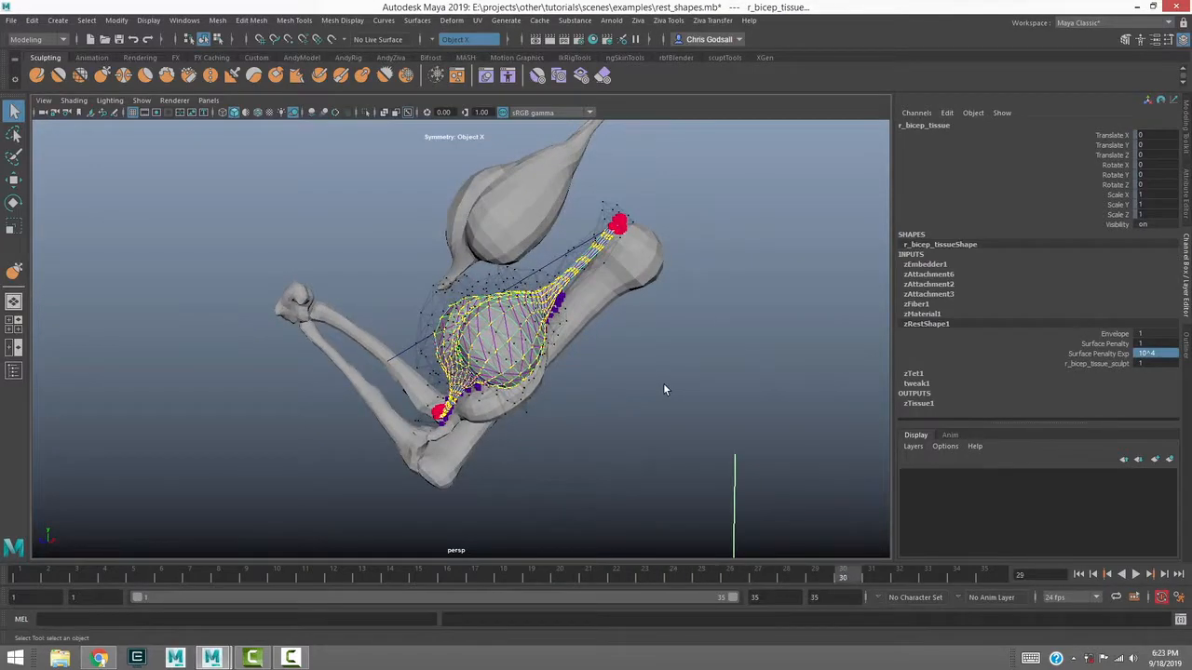
pyautogui.keyDown('alt'); pyautogui.moveTo(687, 273); pyautogui.dragTo(498, 200); pyautogui.keyUp('alt')
pyautogui.click(484, 241)
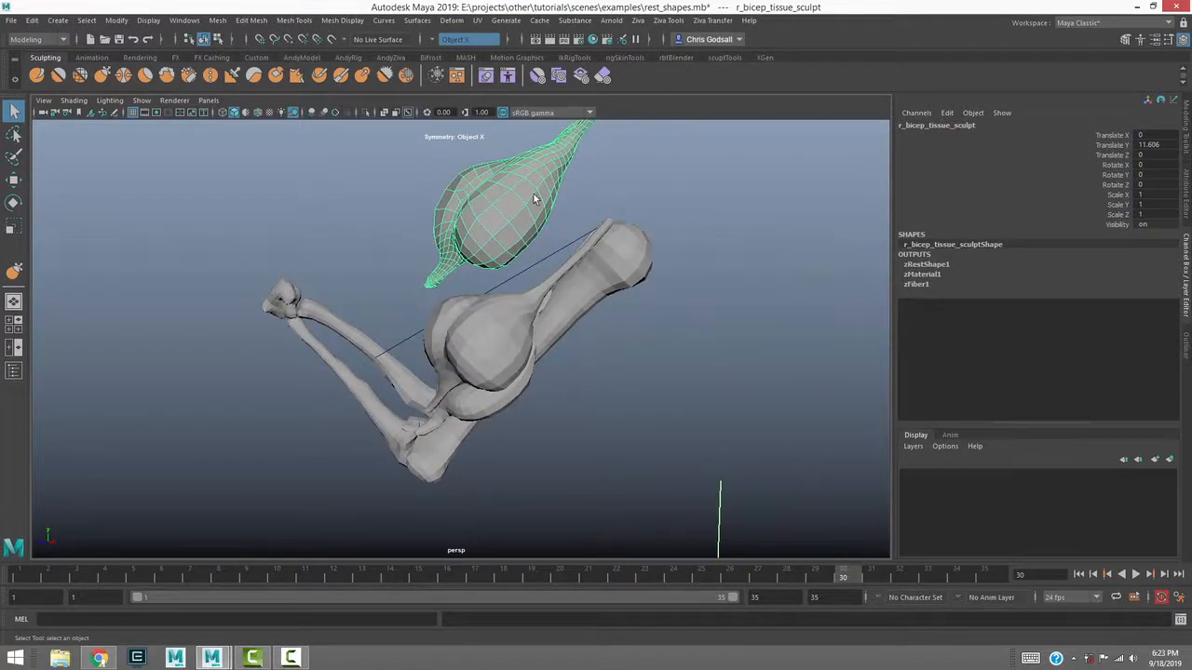
pyautogui.click(476, 327)
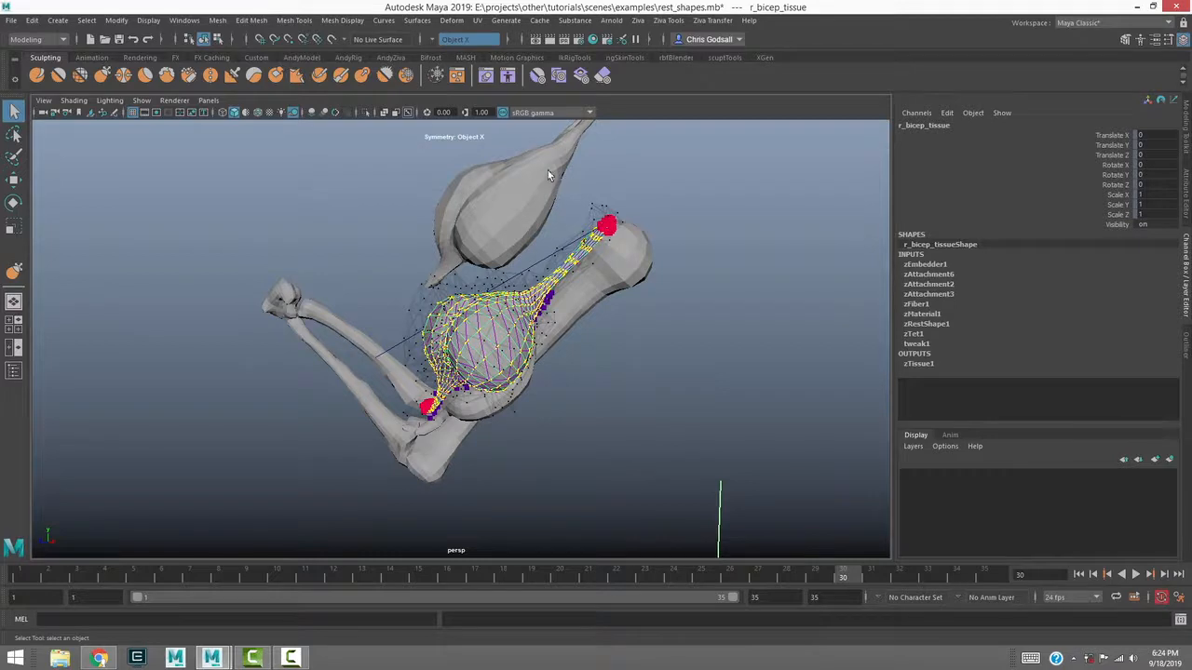
# Go back to frame 1 and delete the zRestShape1 node from r_bicep_tissue with the MEL command delete
pyautogui.click(20, 576)
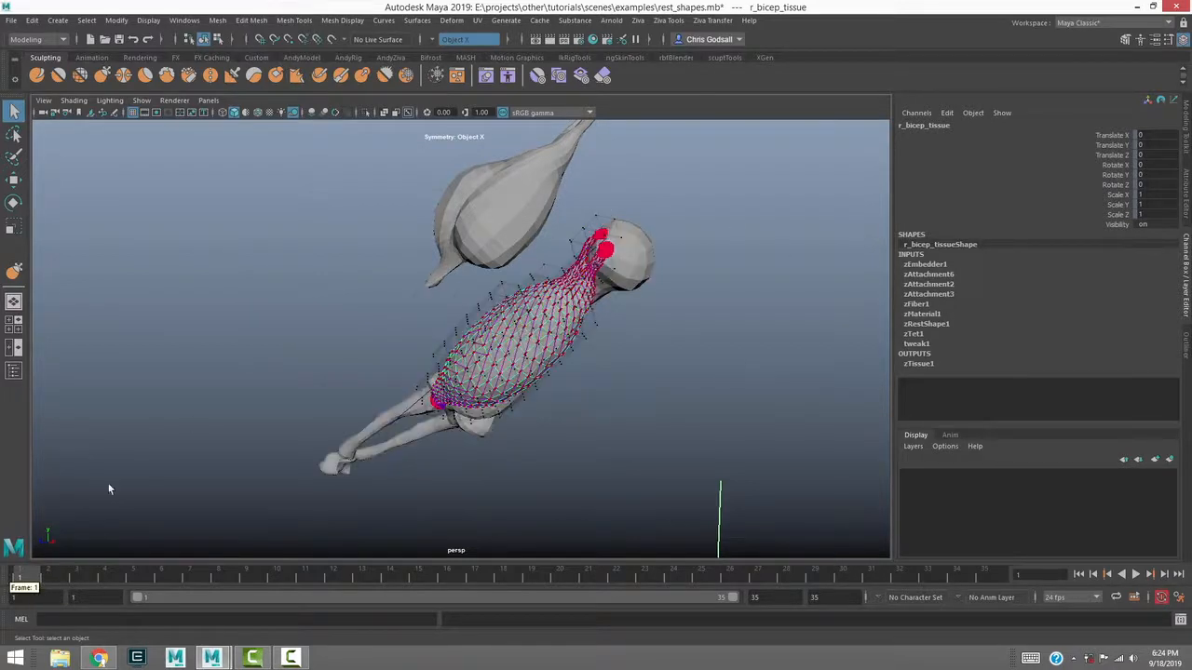
pyautogui.click(927, 326)
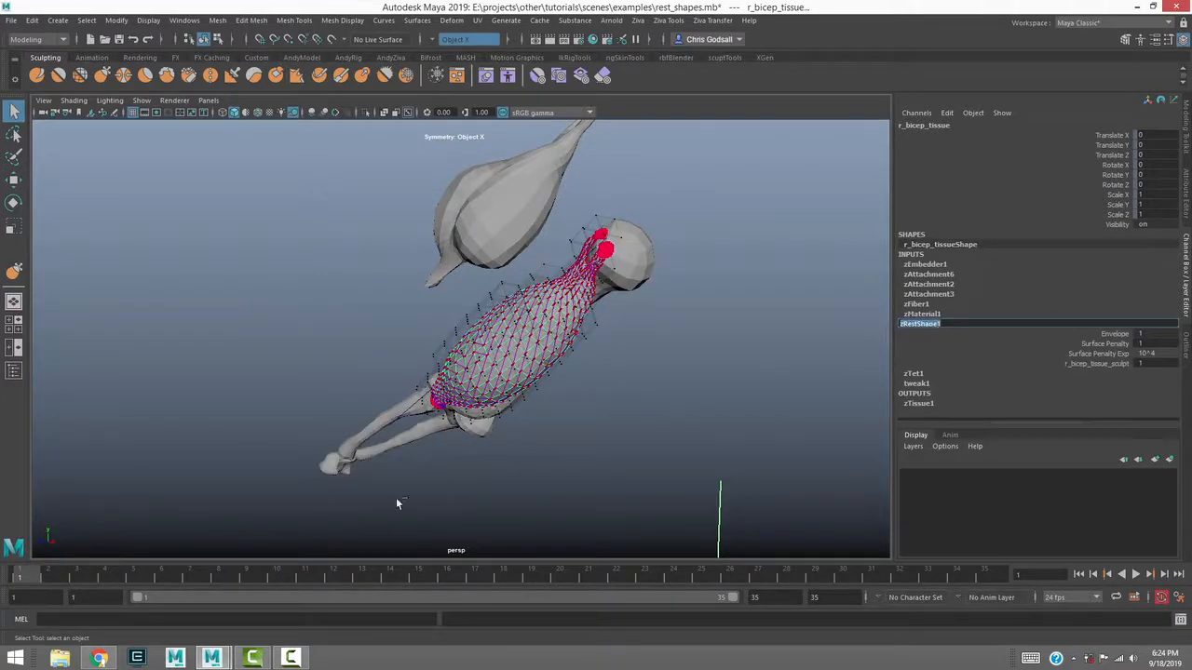
pyautogui.click(183, 615)
pyautogui.write('delet')
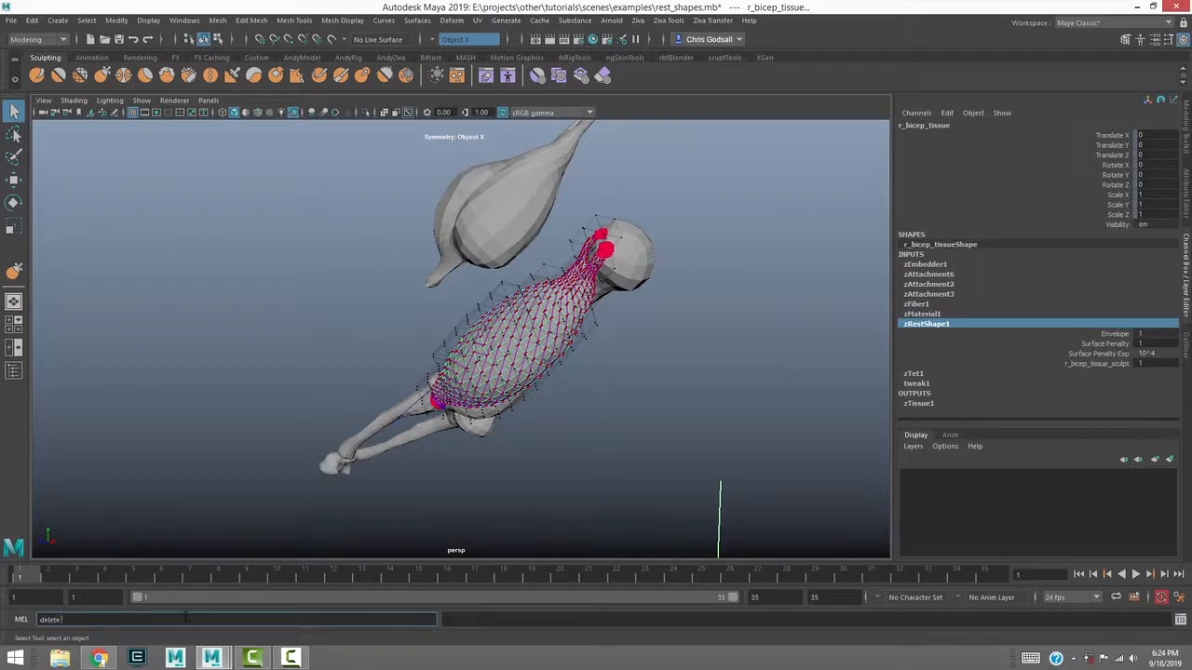
pyautogui.write('e')
pyautogui.press('Return')
pyautogui.keyDown('alt'); pyautogui.moveTo(614, 309); pyautogui.dragTo(632, 311); pyautogui.keyUp('alt')
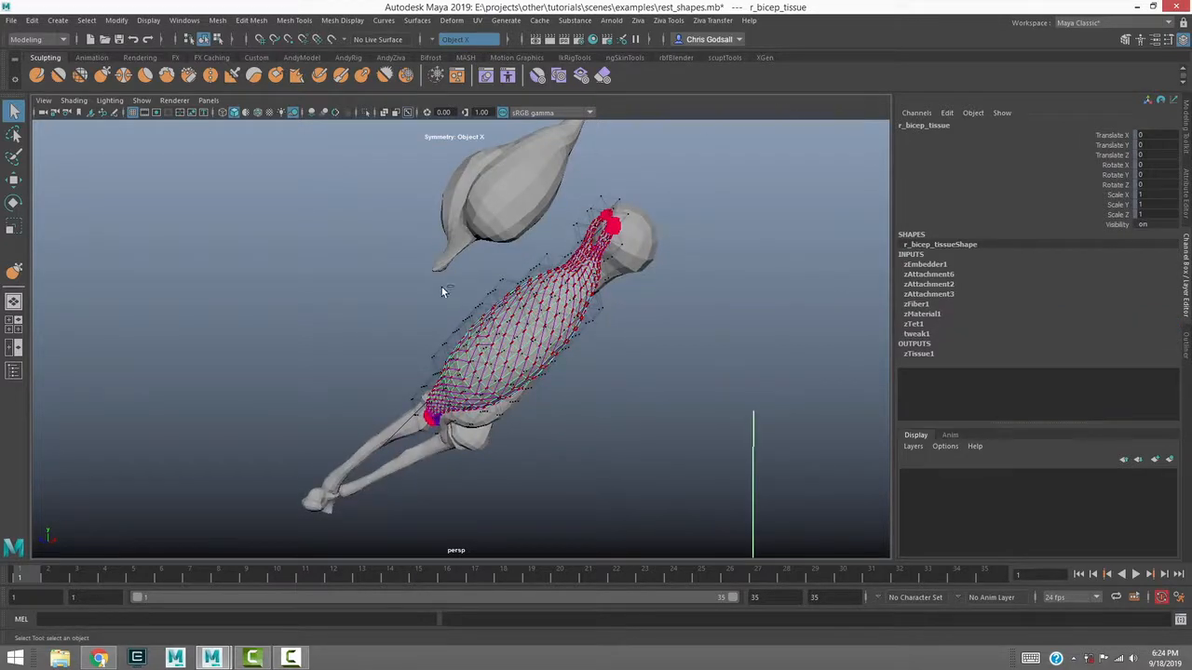
# Duplicate r_bicep_tissue at frame 1 and rename the copy r_bicep_neutral
pyautogui.hotkey('ctrl', 'd')
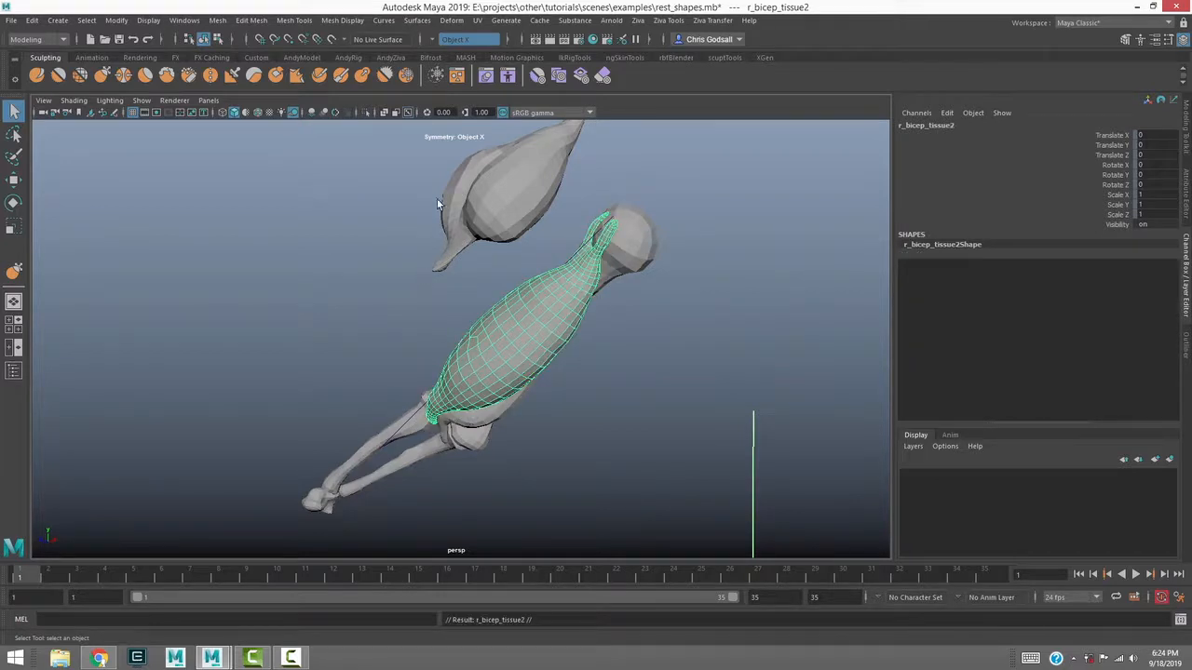
pyautogui.doubleClick(947, 133)
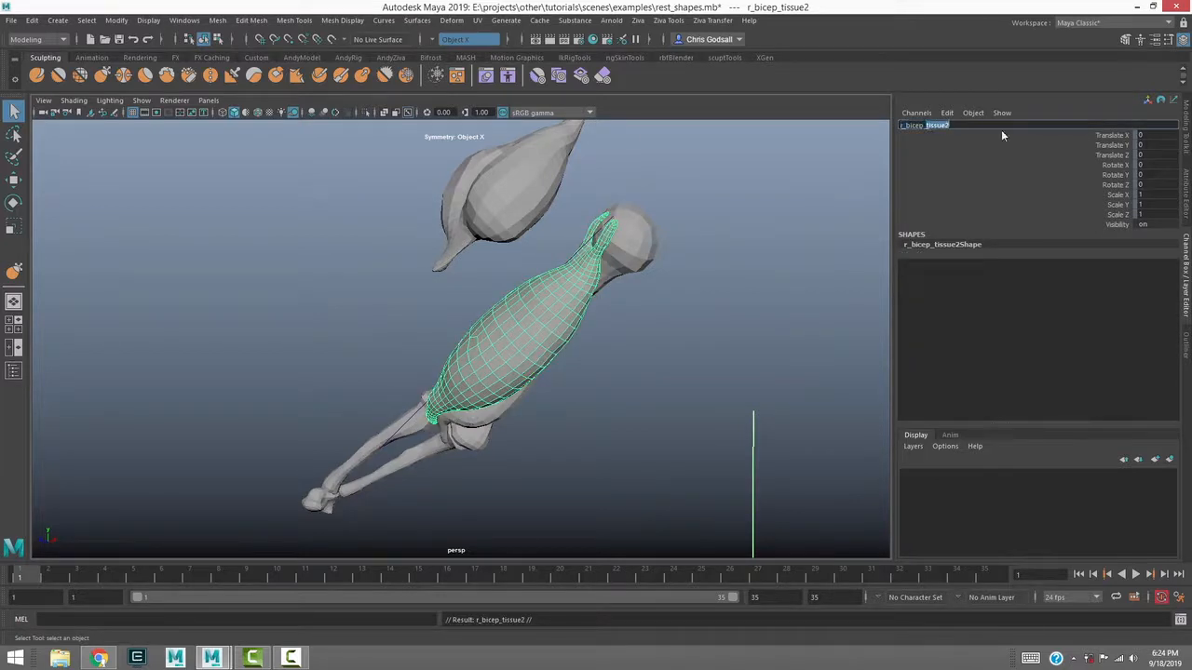
pyautogui.press('BackSpace')
pyautogui.write('neutral')
pyautogui.press('Return')
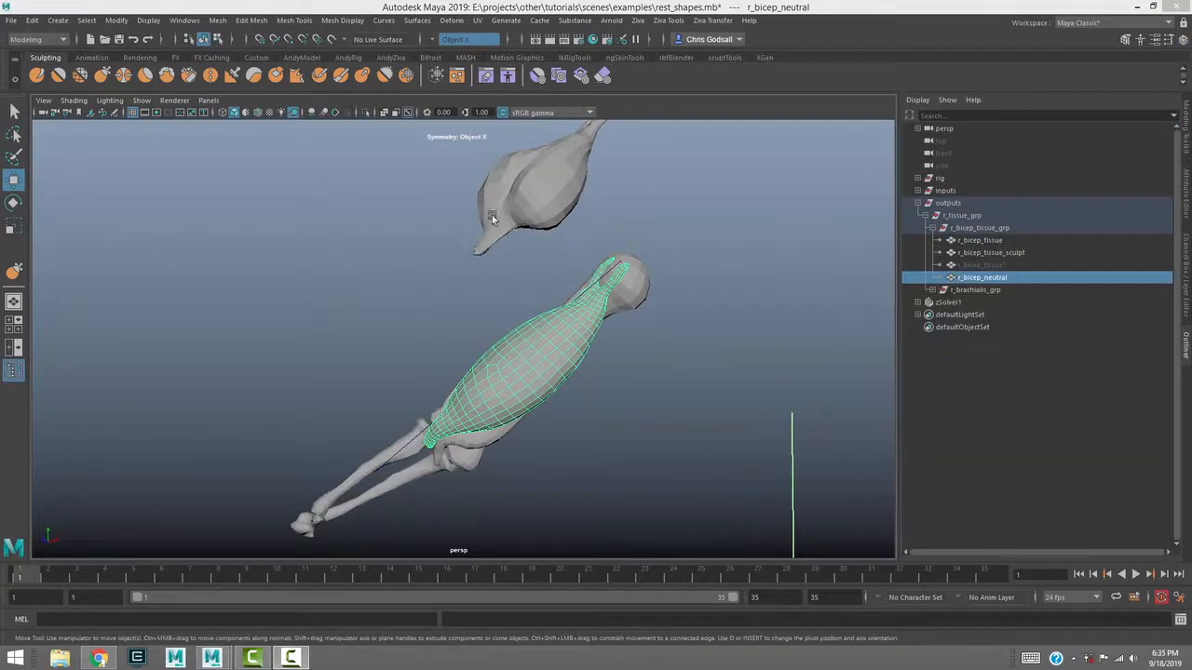
# Set Translate Y of r_bicep_tissue_sculpt to 0 and simulate the bicep through to frame 30
pyautogui.click(544, 199)
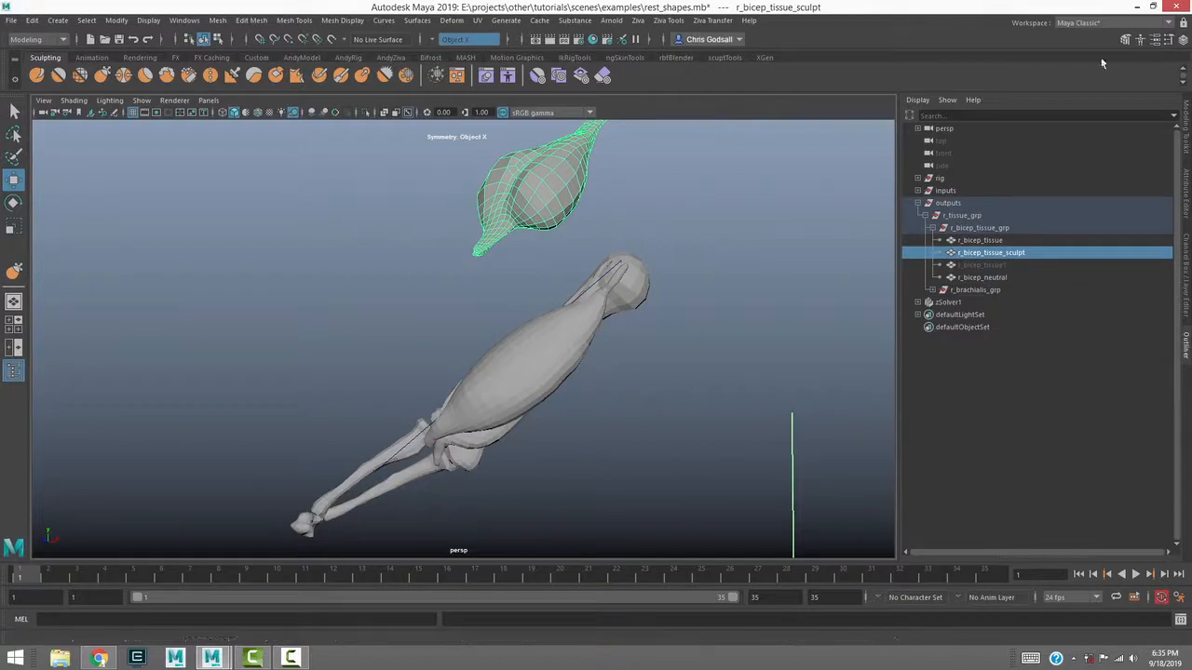
pyautogui.click(1183, 39)
pyautogui.click(1149, 145)
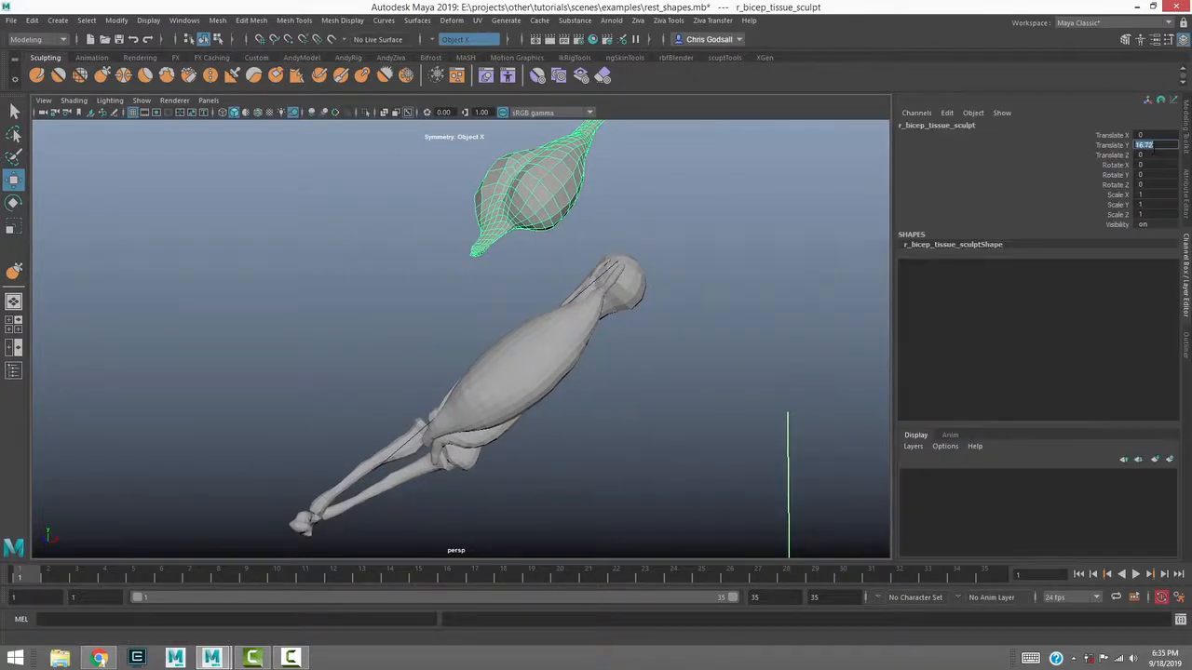
pyautogui.write('0')
pyautogui.press('Return')
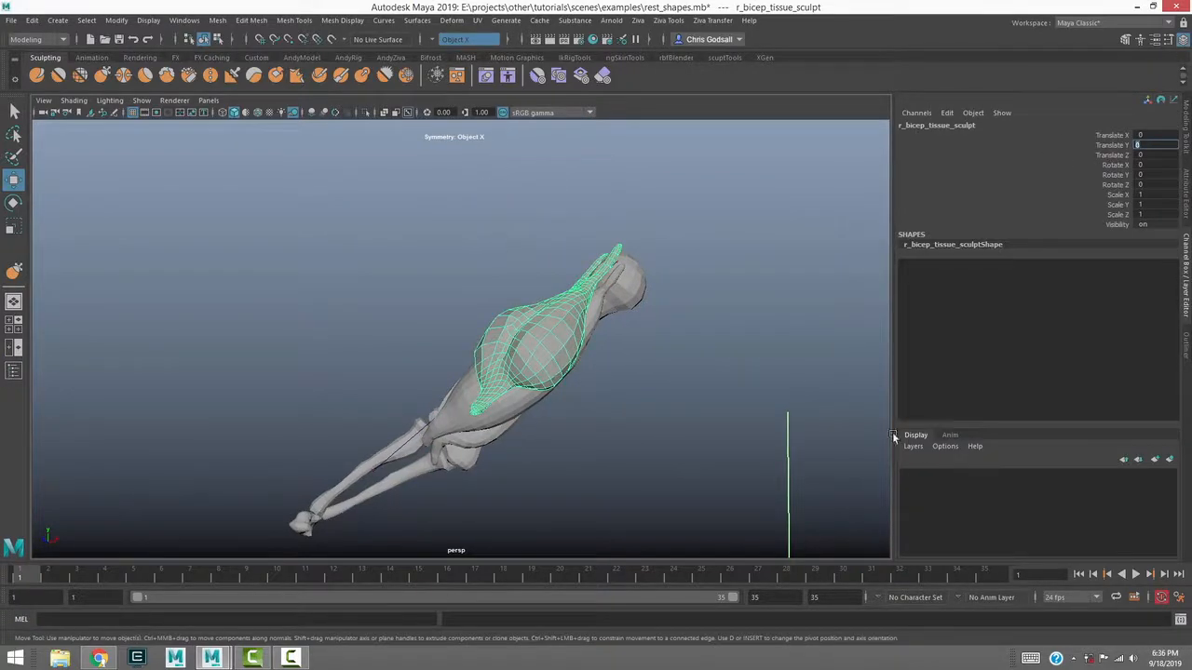
pyautogui.click(1135, 574)
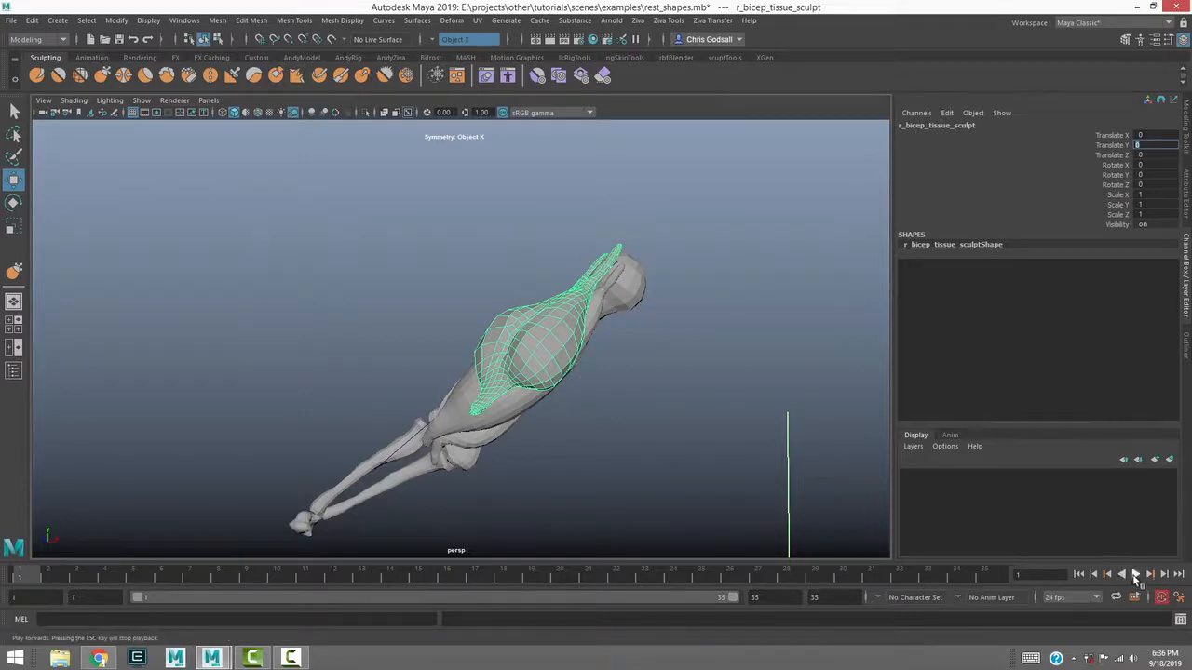
pyautogui.click(842, 129)
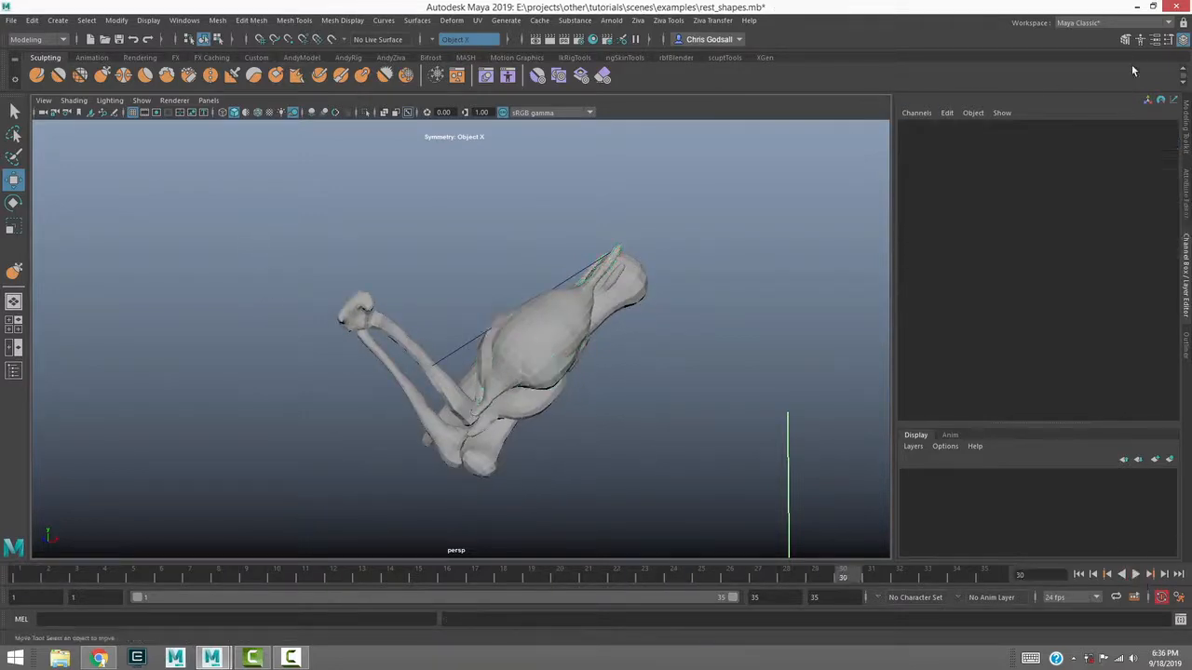
# Extract a rest shape from r_bicep_neutral, r_bicep_tissue and r_bicep_tissue_sculpt, selected in that order
pyautogui.click(1186, 341)
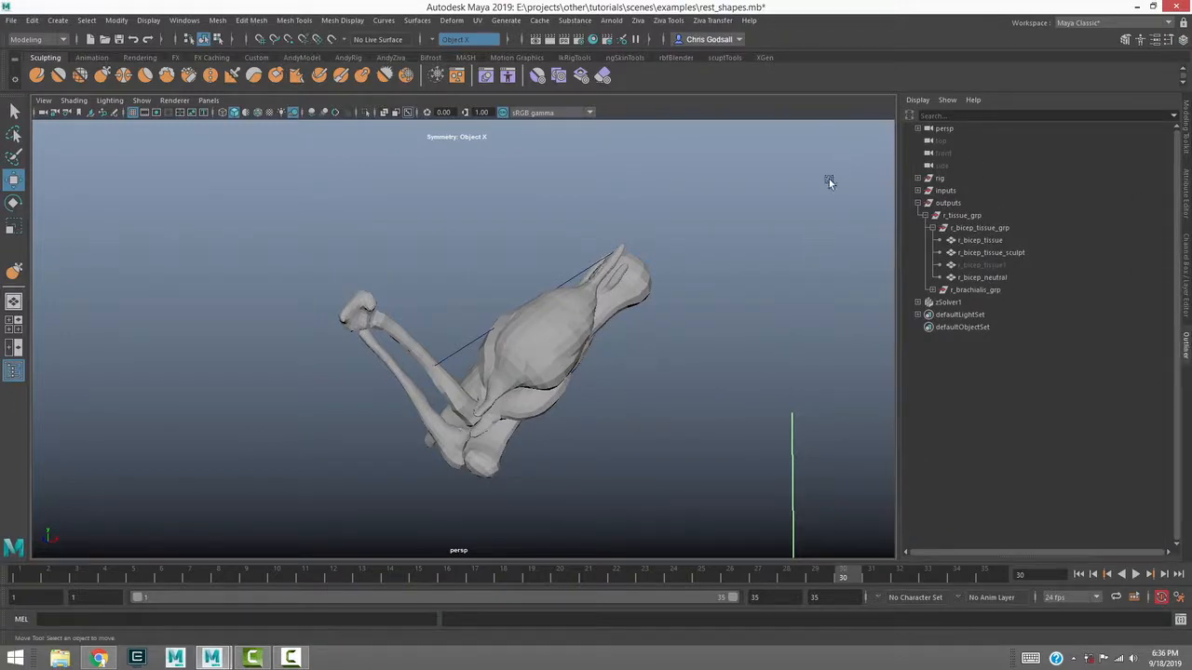
pyautogui.click(980, 277)
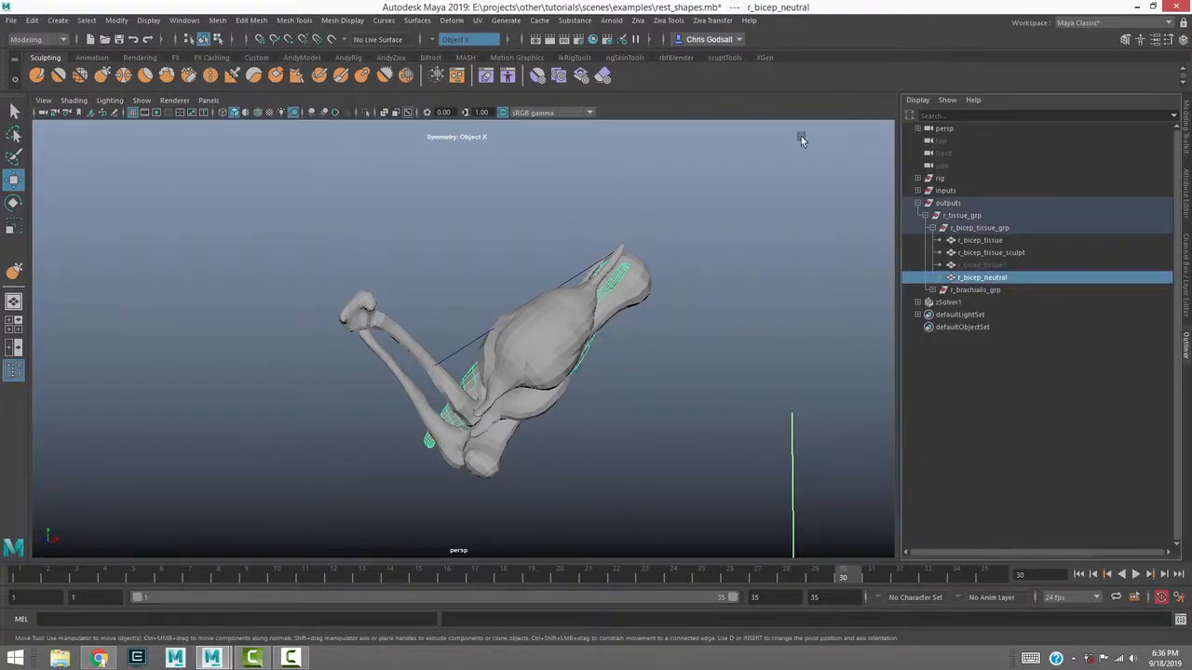
pyautogui.keyDown('ctrl'); pyautogui.click(981, 242); pyautogui.keyUp('ctrl')
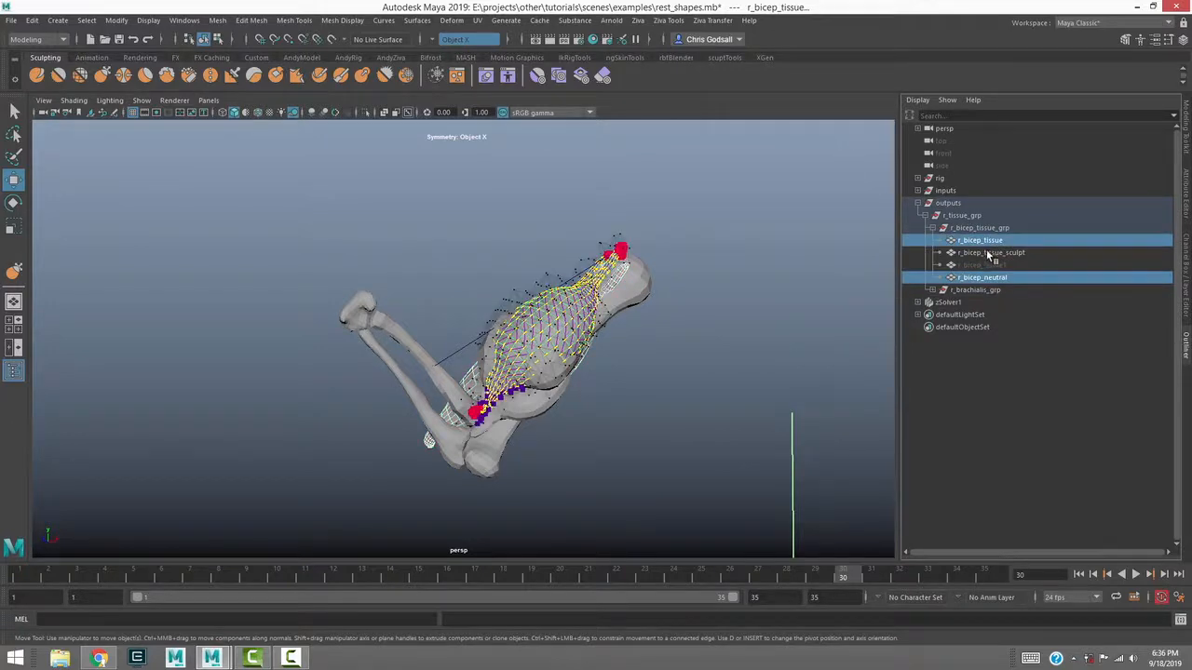
pyautogui.keyDown('ctrl'); pyautogui.click(988, 253); pyautogui.keyUp('ctrl')
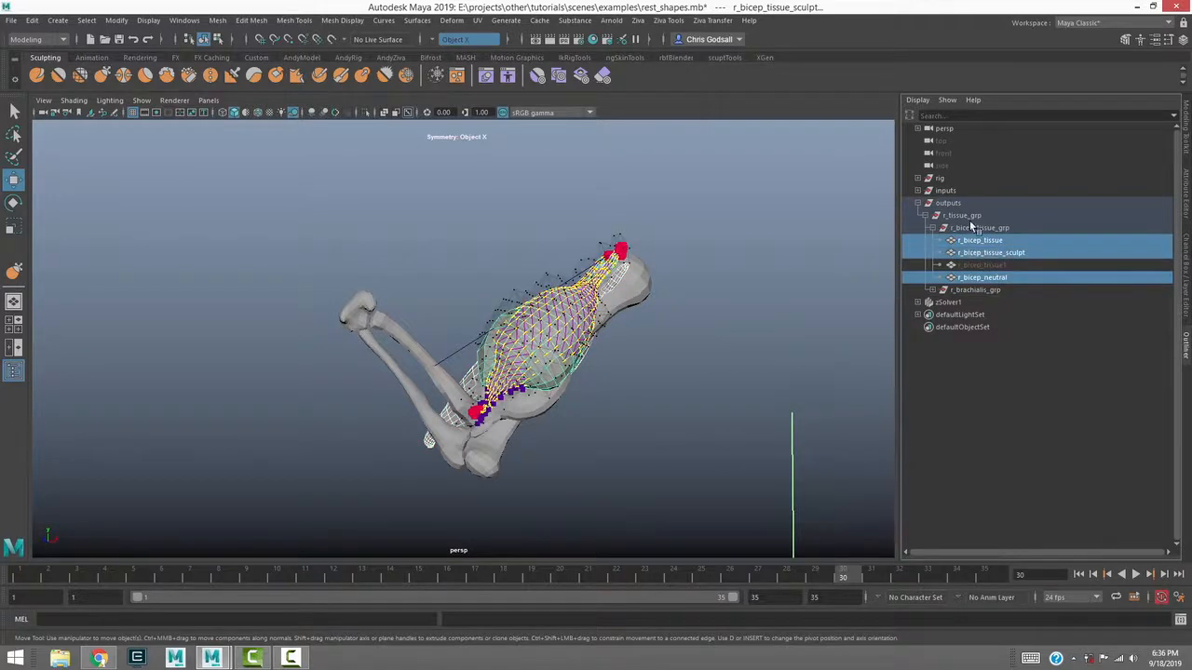
pyautogui.click(668, 22)
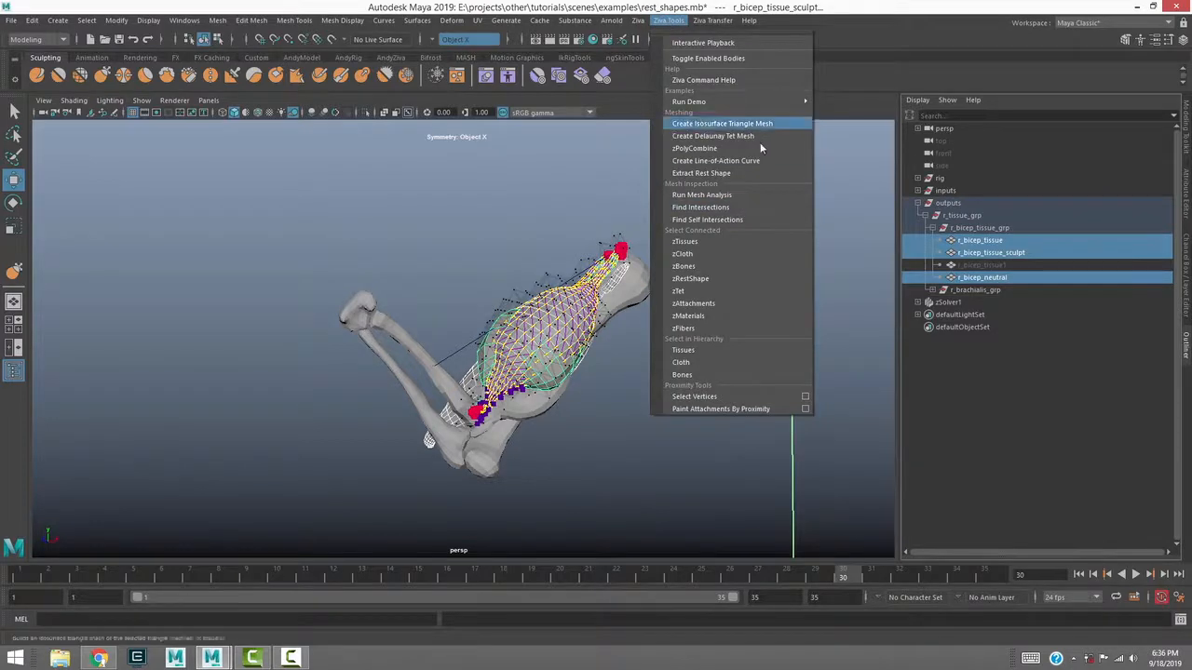
pyautogui.click(700, 174)
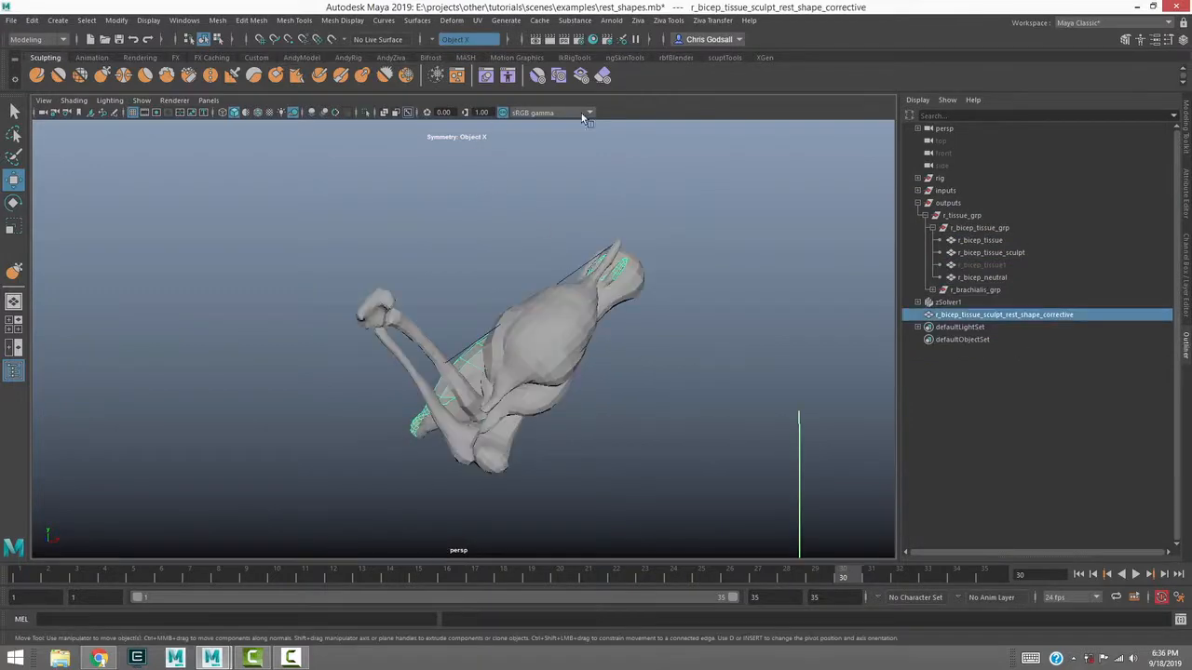
# Isolate r_bicep_tissue_sculpt_rest_shape_corrective with r_bicep_neutral in the viewport, and hide r_bicep_neutral
pyautogui.keyDown('ctrl'); pyautogui.click(982, 278); pyautogui.keyUp('ctrl')
pyautogui.hotkey('ctrl', '1')
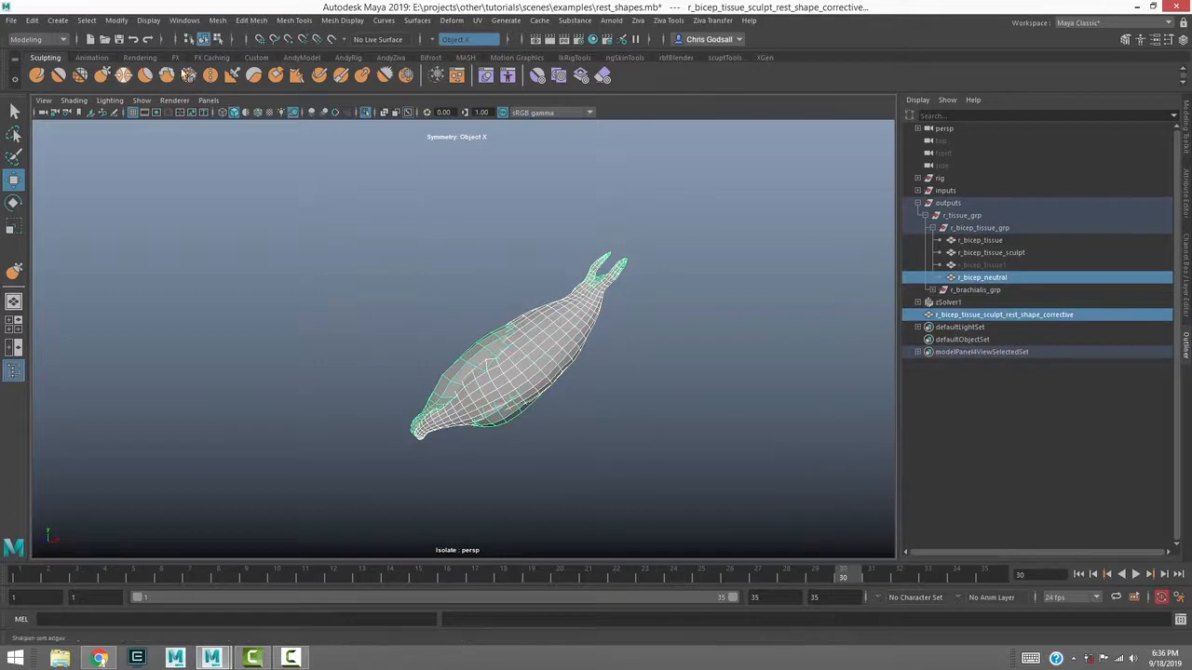
pyautogui.click(348, 57)
pyautogui.click(195, 78)
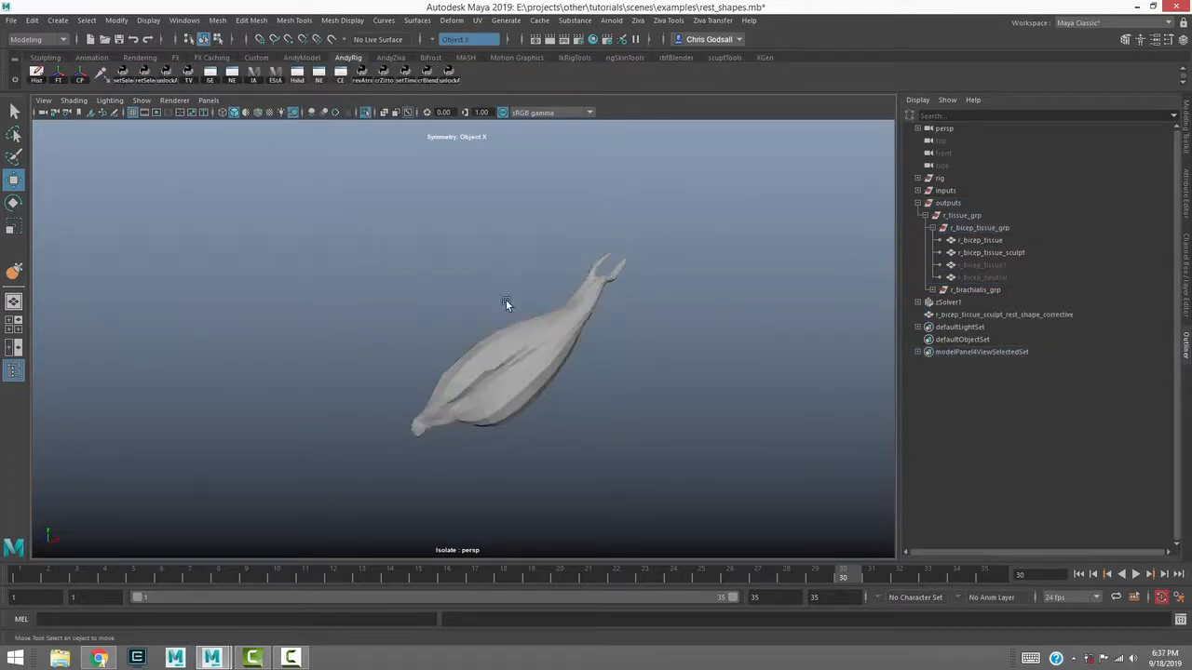
# Compare the extracted corrective mesh with r_bicep_neutral by undoing and redoing the hide, and end the isolated view
pyautogui.moveTo(548, 348)
pyautogui.keyDown('alt'); pyautogui.mouseDown()
pyautogui.moveTo(531, 333)
pyautogui.moveTo(628, 348)
pyautogui.moveTo(569, 349)
pyautogui.mouseUp(); pyautogui.keyUp('alt')
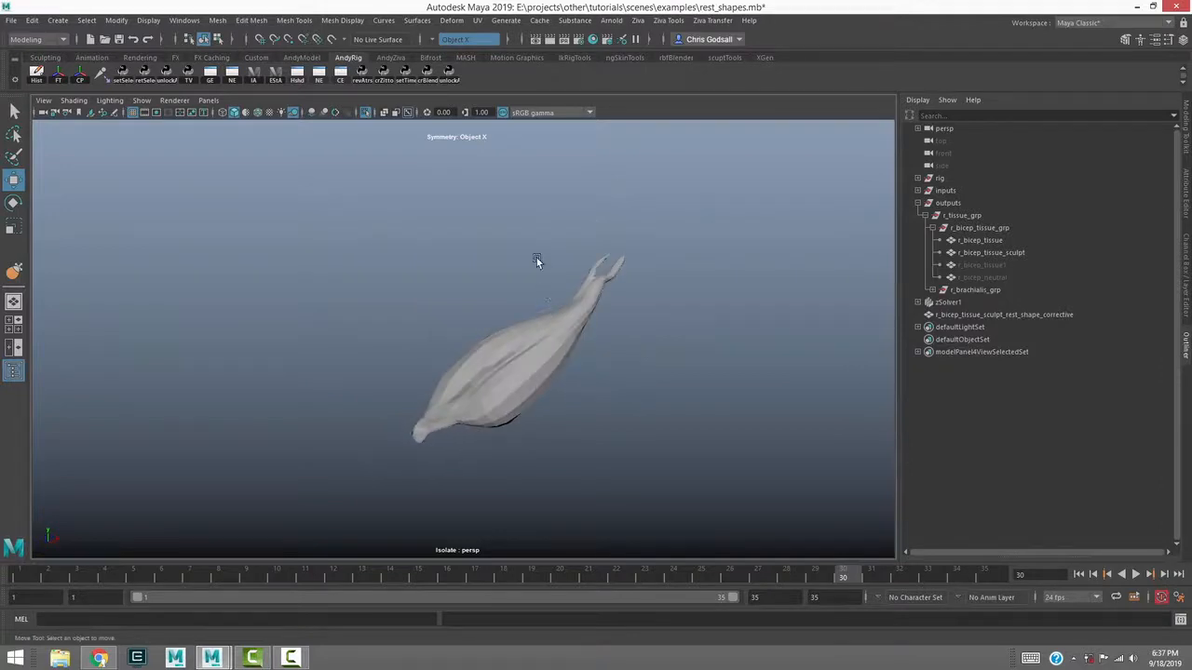
pyautogui.hotkey('ctrl', 'z')
pyautogui.hotkey('ctrl', 'y')
pyautogui.hotkey('ctrl', 'z')
pyautogui.hotkey('ctrl', 'y')
pyautogui.click(546, 346)
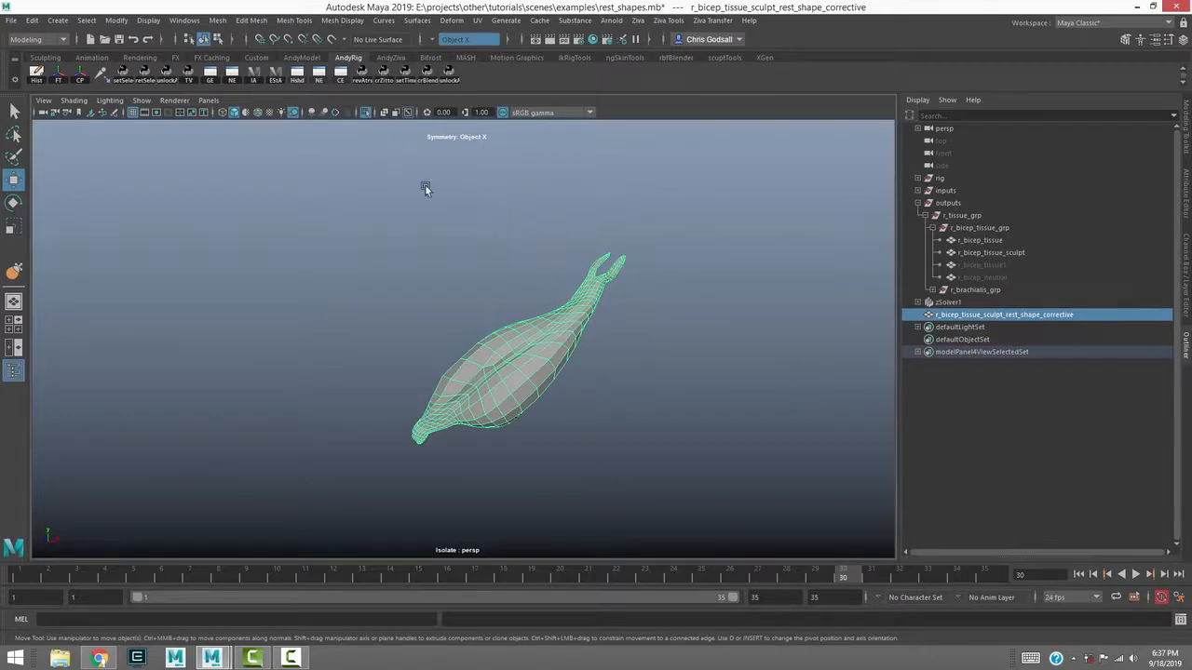
pyautogui.hotkey('ctrl', '1')
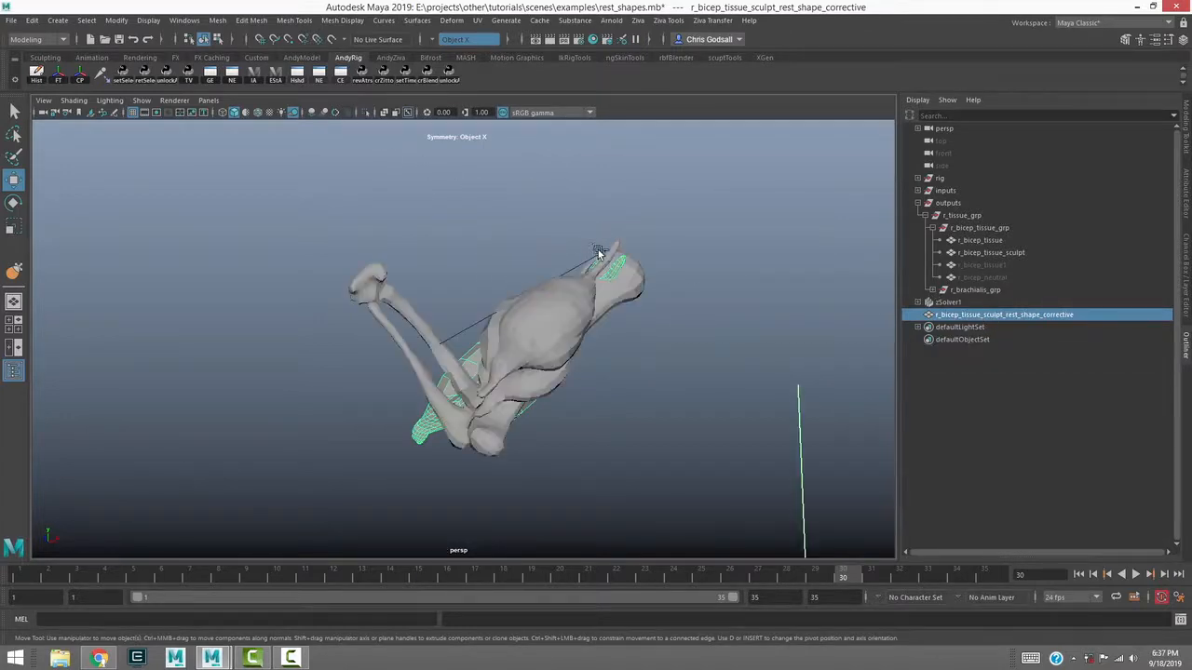
# Return to frame 1 and hide r_bicep_tissue_sculpt
pyautogui.click(30, 577)
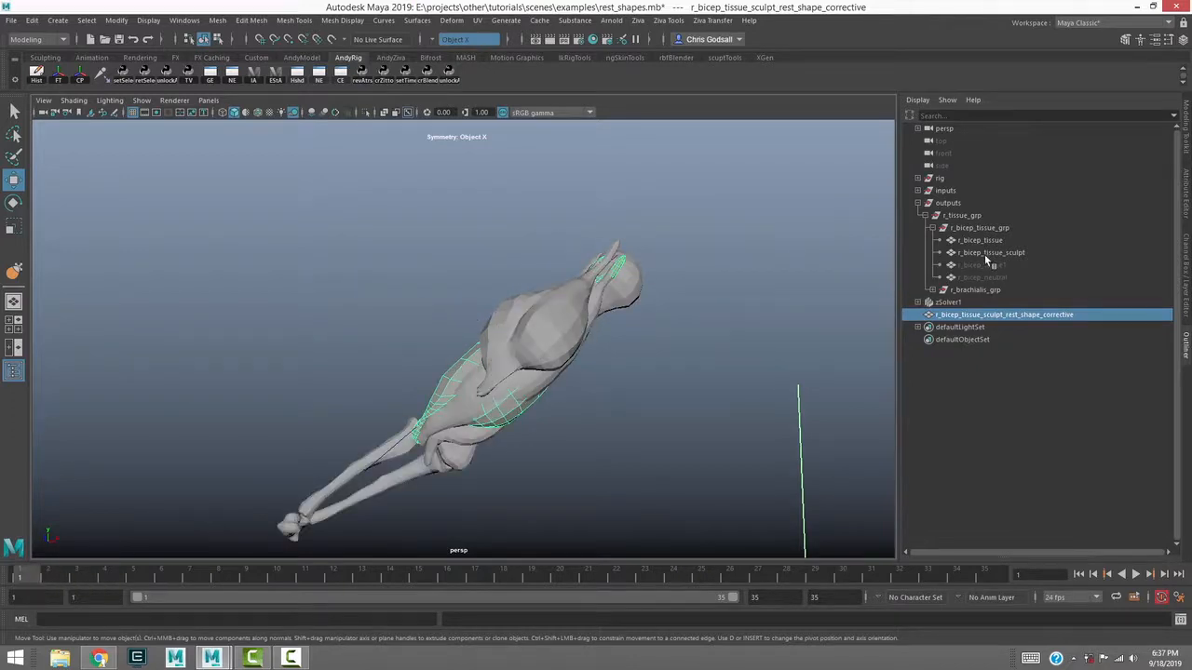
pyautogui.click(985, 254)
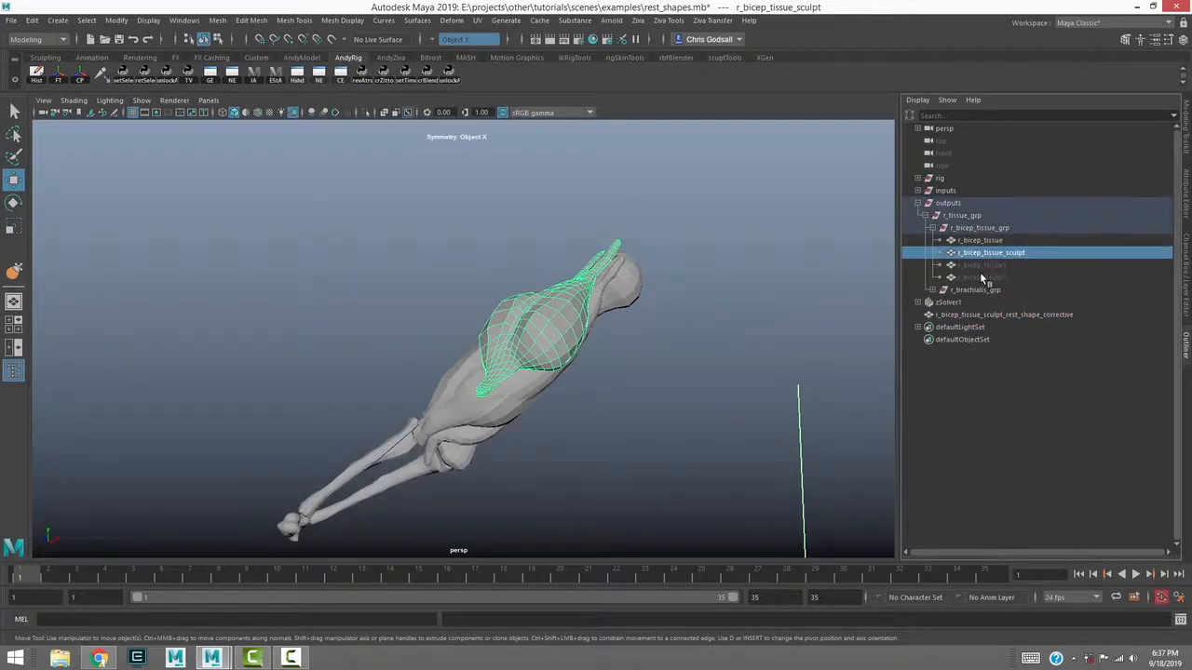
pyautogui.hotkey('ctrl', 'h')
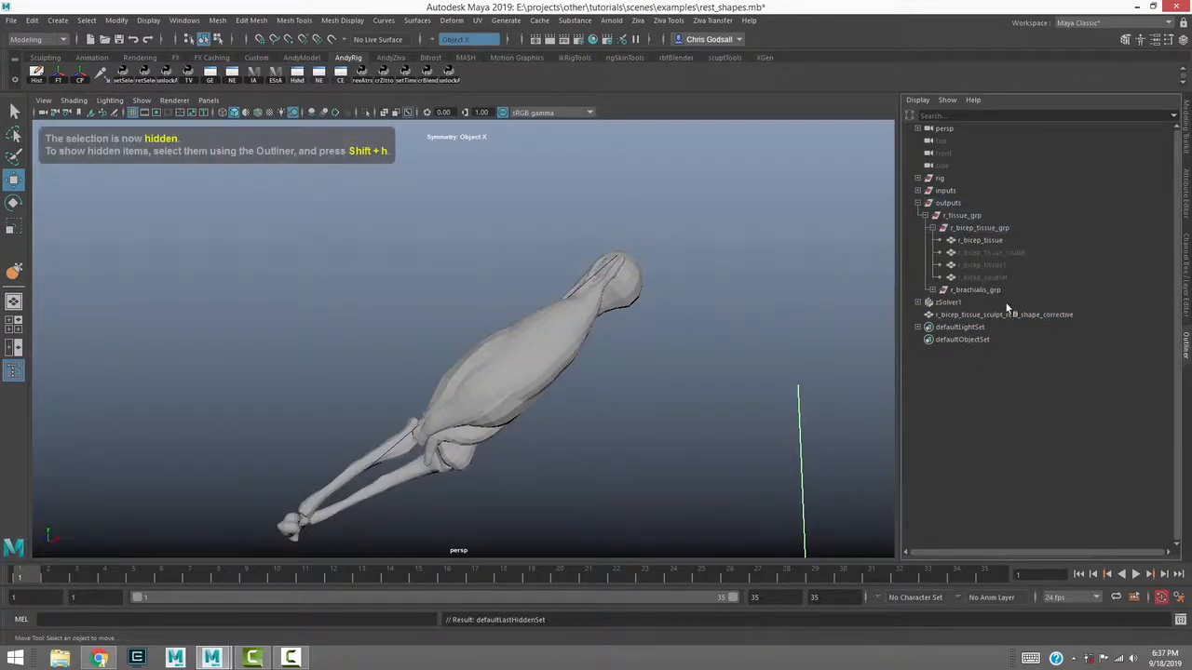
# Parent r_bicep_tissue_sculpt_rest_shape_corrective under r_bicep_tissue_grp and hide it
pyautogui.click(1007, 314)
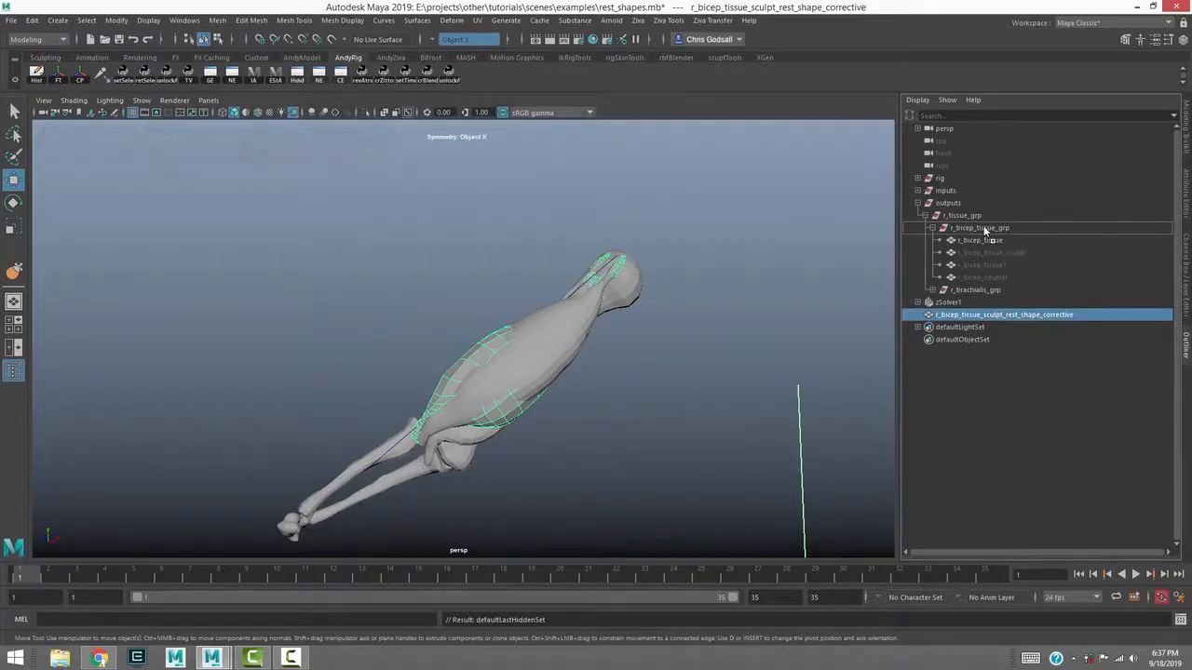
pyautogui.moveTo(984, 228); pyautogui.dragTo(985, 228, button='middle')
pyautogui.hotkey('ctrl', 'h')
# Add a Ziva rest shape to r_bicep_tissue with r_bicep_tissue_sculpt_rest_shape_corrective as its target
pyautogui.click(570, 369)
pyautogui.press('q')
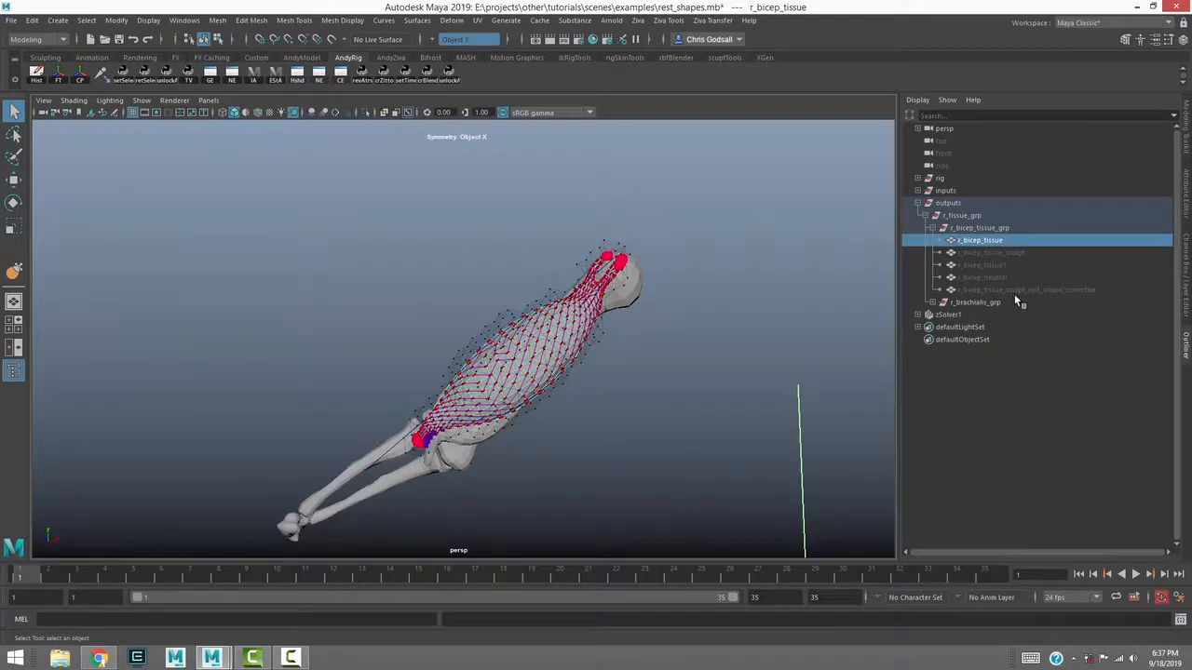
pyautogui.keyDown('ctrl'); pyautogui.click(1049, 290); pyautogui.keyUp('ctrl')
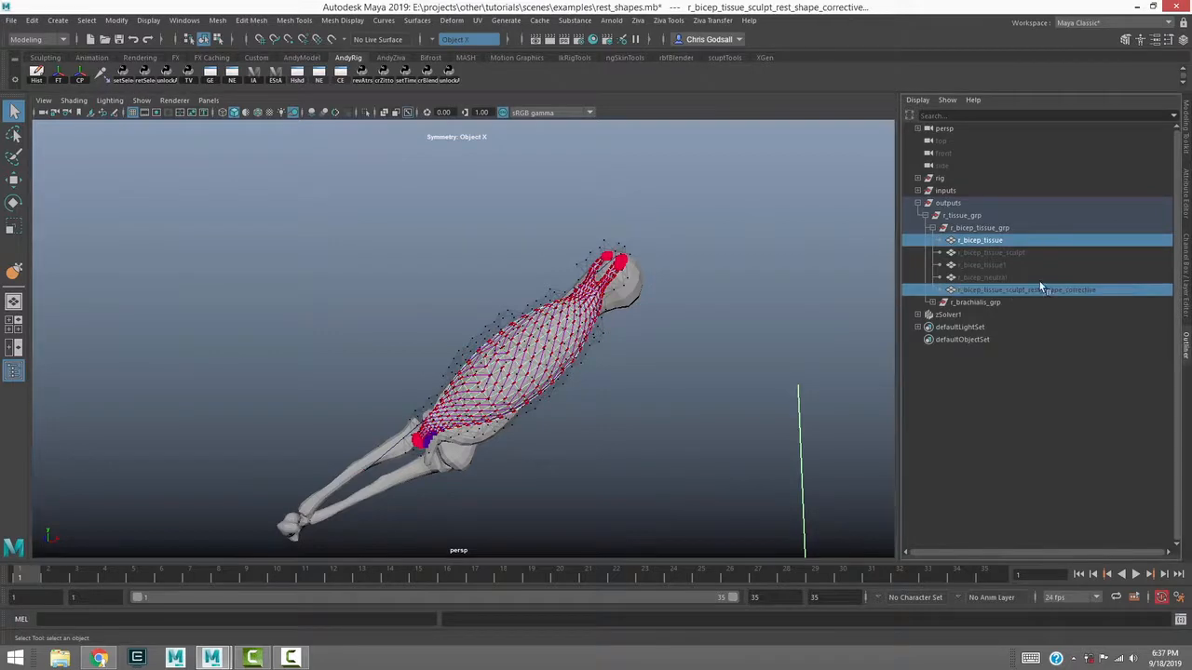
pyautogui.click(637, 21)
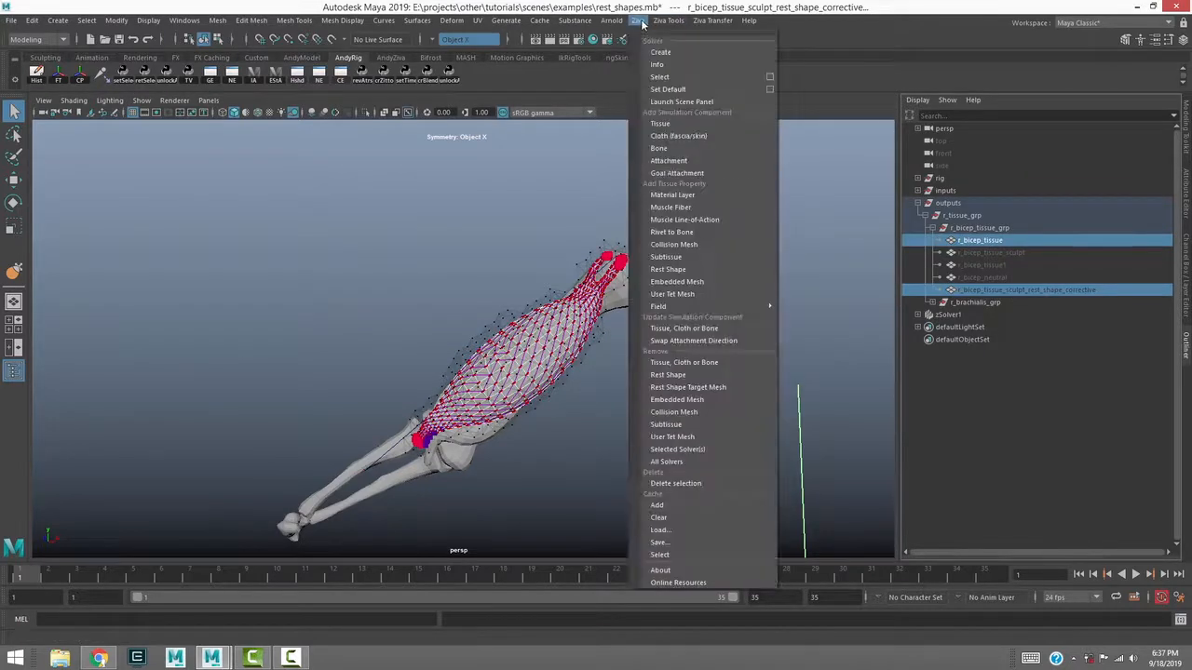
pyautogui.click(672, 270)
pyautogui.click(677, 249)
pyautogui.click(602, 297)
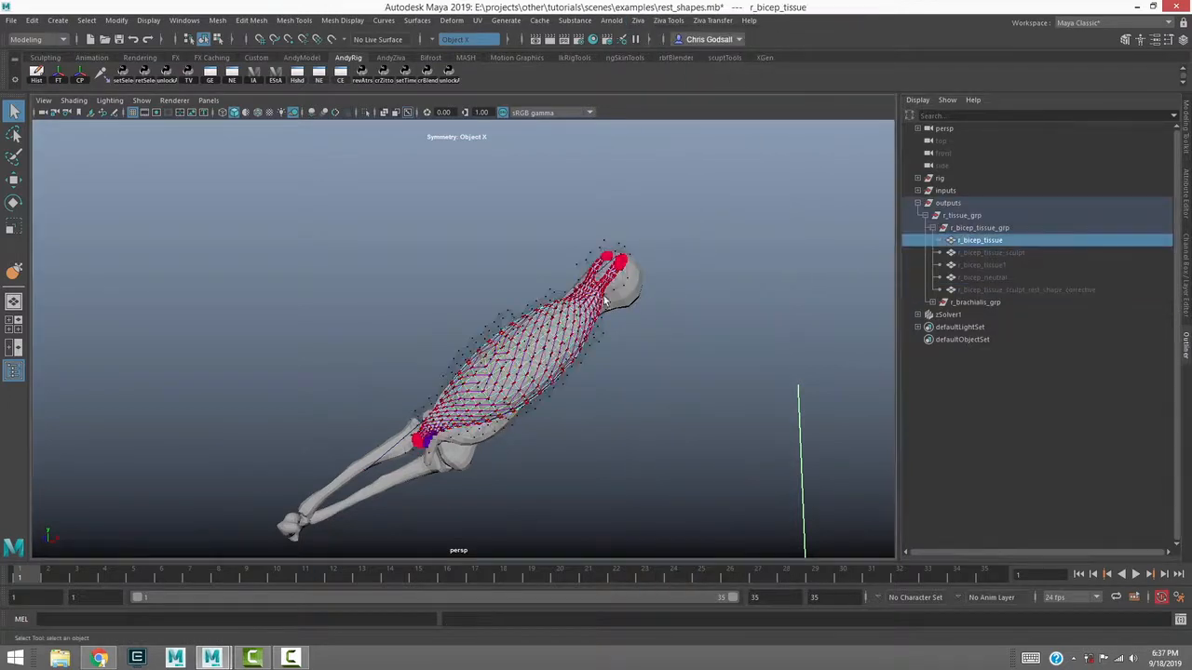
# Set the r_bicep_tissue_sculpt_rest_shape_corrective weight on zRestShape1 to 0
pyautogui.click(1181, 40)
pyautogui.click(934, 324)
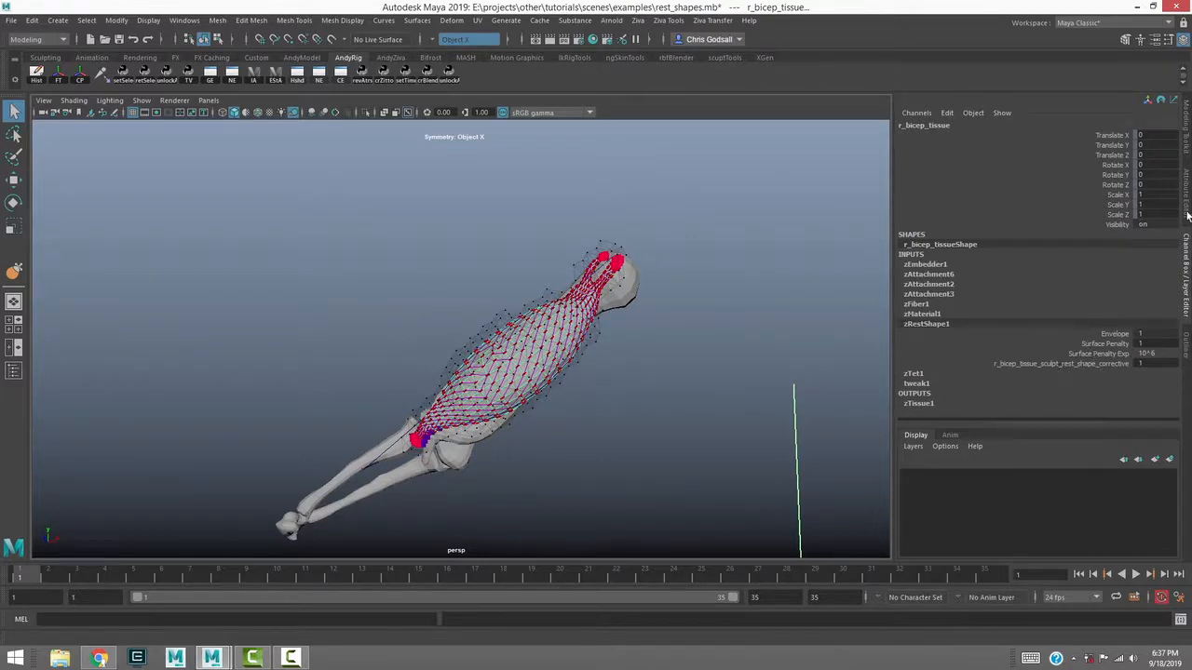
pyautogui.click(1091, 363)
pyautogui.click(1090, 364)
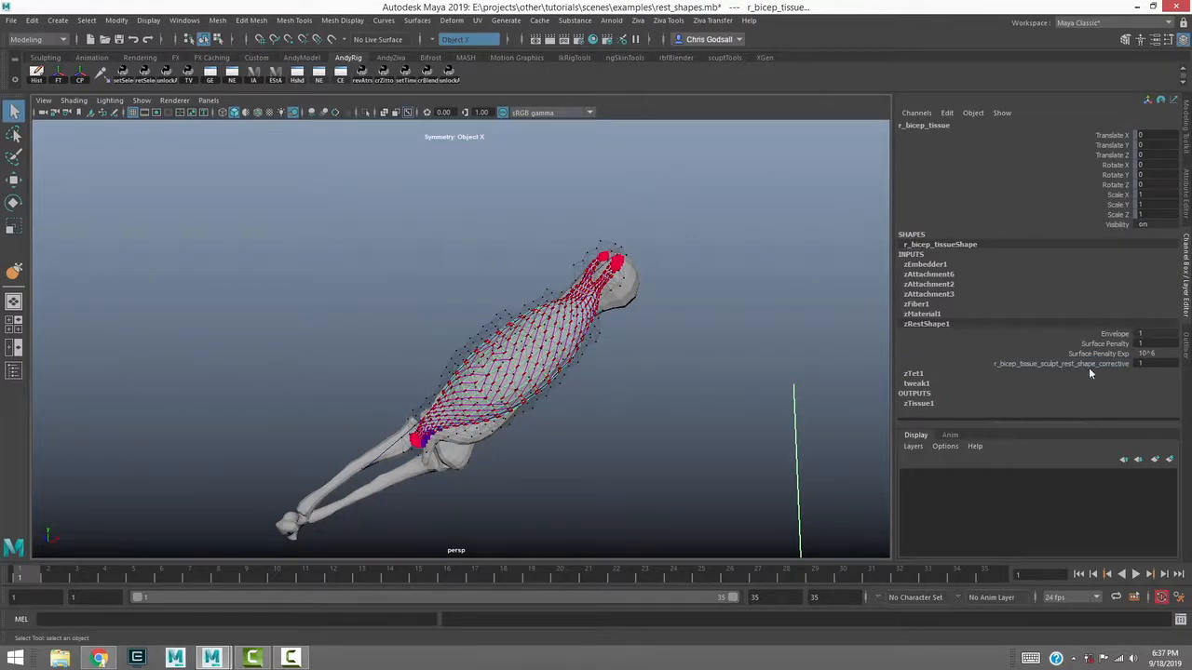
pyautogui.doubleClick(1138, 363)
# Advance the simulation to key the zRestShape1 corrective weight at 0 on frame 11, and key it again on frame 20
pyautogui.hotkey('alt', 'v')
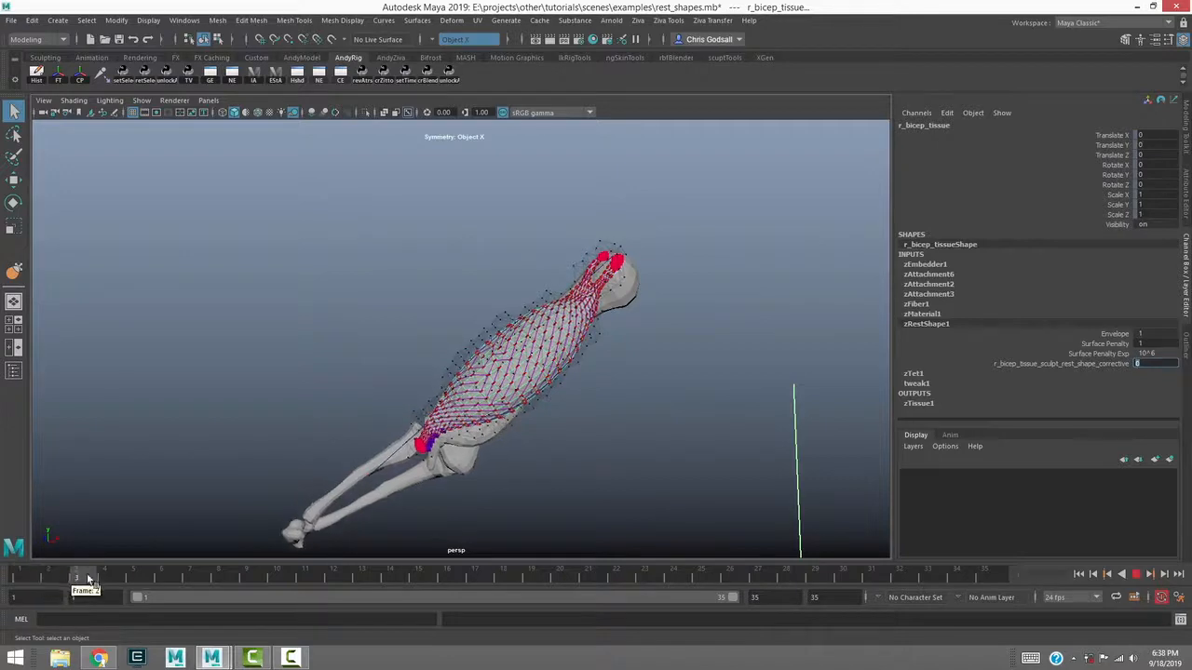
pyautogui.moveTo(175, 572); pyautogui.dragTo(327, 573)
pyautogui.click(1101, 363)
pyautogui.rightClick(1104, 364)
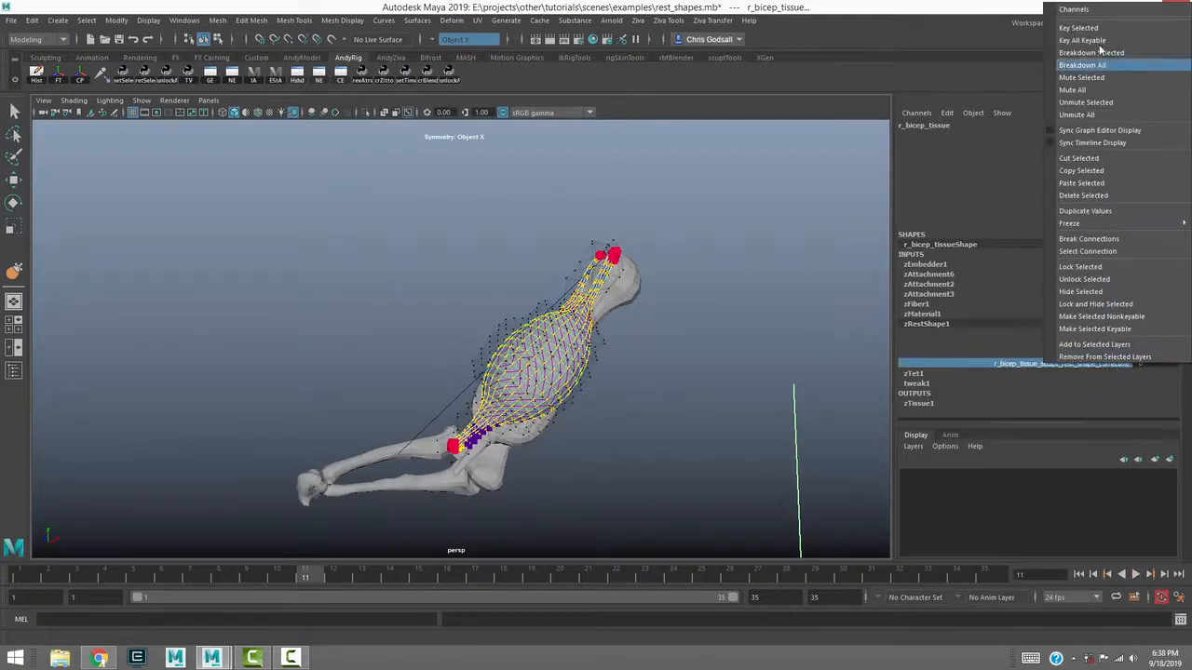
pyautogui.click(1098, 30)
pyautogui.moveTo(325, 574); pyautogui.dragTo(560, 577)
pyautogui.doubleClick(1138, 364)
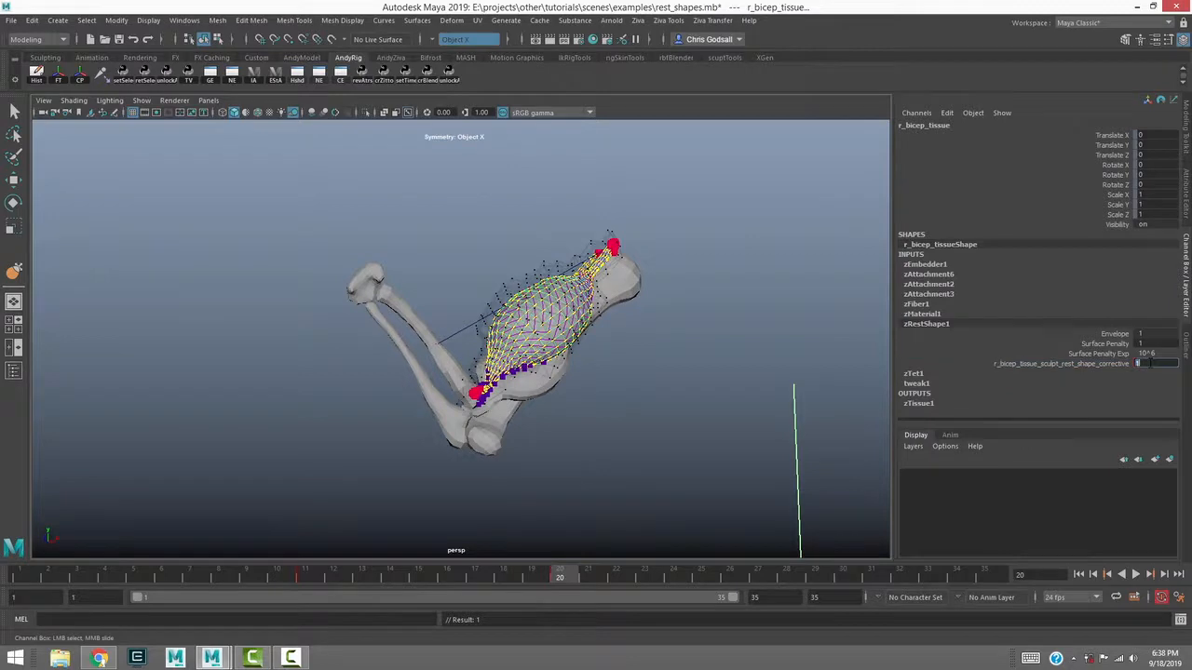
# Return to frame 1, clear the Ziva cache, and play the simulation with the keyed corrective weight
pyautogui.click(1079, 574)
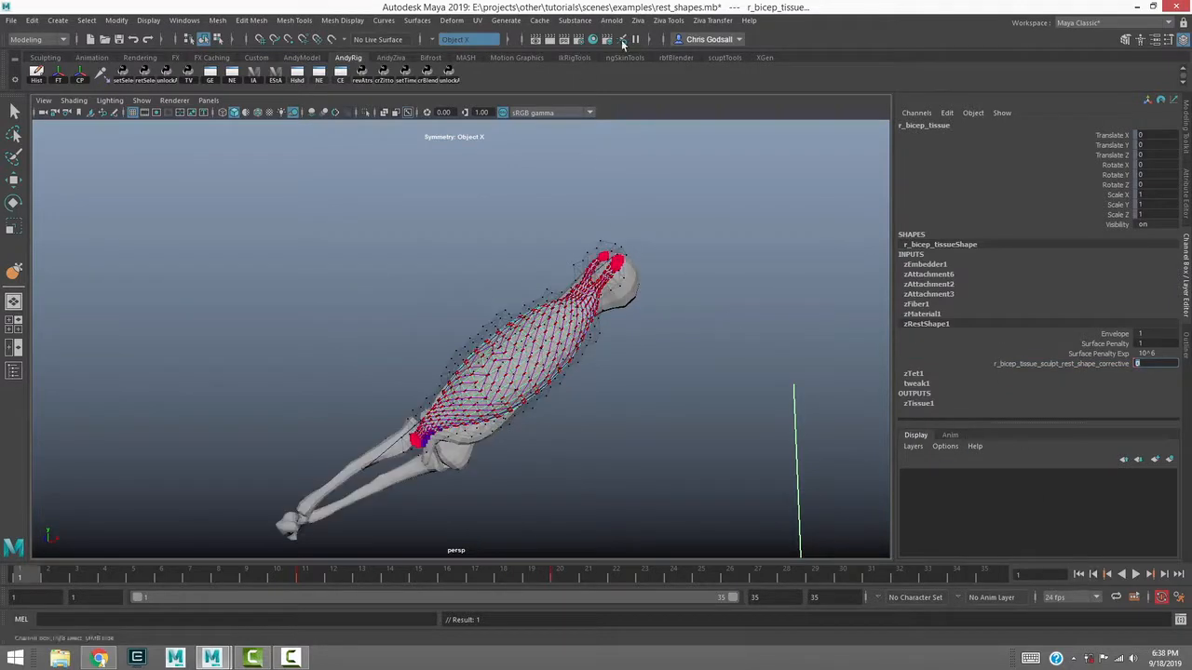
pyautogui.click(652, 20)
pyautogui.click(698, 513)
pyautogui.click(1135, 576)
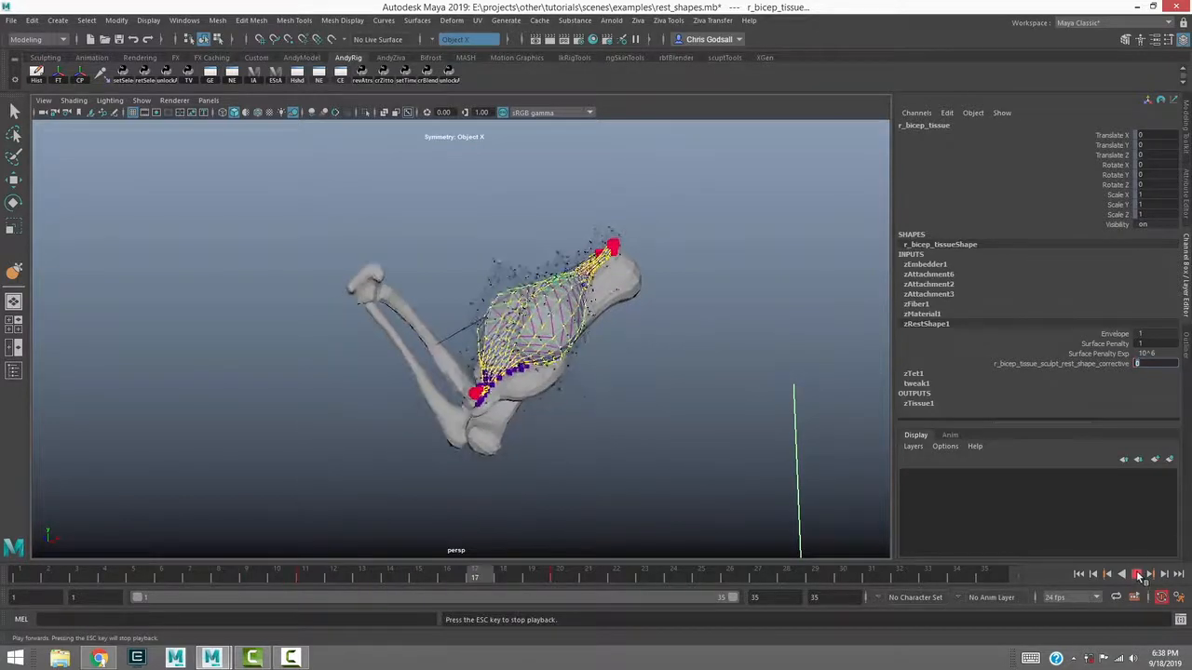
pyautogui.click(1137, 575)
# Deselect the tissue and examine the shape of the flexed bicep around frame 22
pyautogui.click(645, 444)
pyautogui.keyDown('alt'); pyautogui.moveTo(574, 470); pyautogui.dragTo(533, 450); pyautogui.keyUp('alt')
pyautogui.click(520, 382)
pyautogui.moveTo(486, 567); pyautogui.dragTo(653, 318)
pyautogui.click(631, 486)
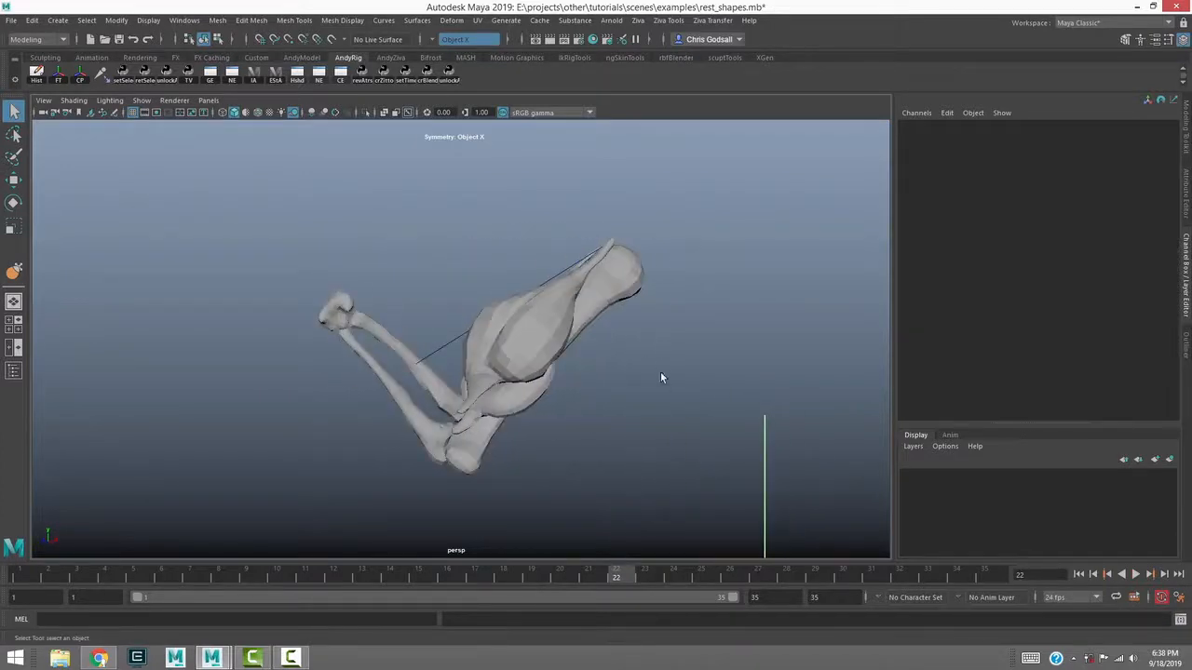
# Go to frame 20 and inspect the line-of-action curve's curveInfo1 and remapValue1 nodes in the Node Editor
pyautogui.moveTo(580, 572)
pyautogui.mouseDown()
pyautogui.moveTo(253, 564)
pyautogui.moveTo(560, 568)
pyautogui.mouseUp()
pyautogui.click(447, 353)
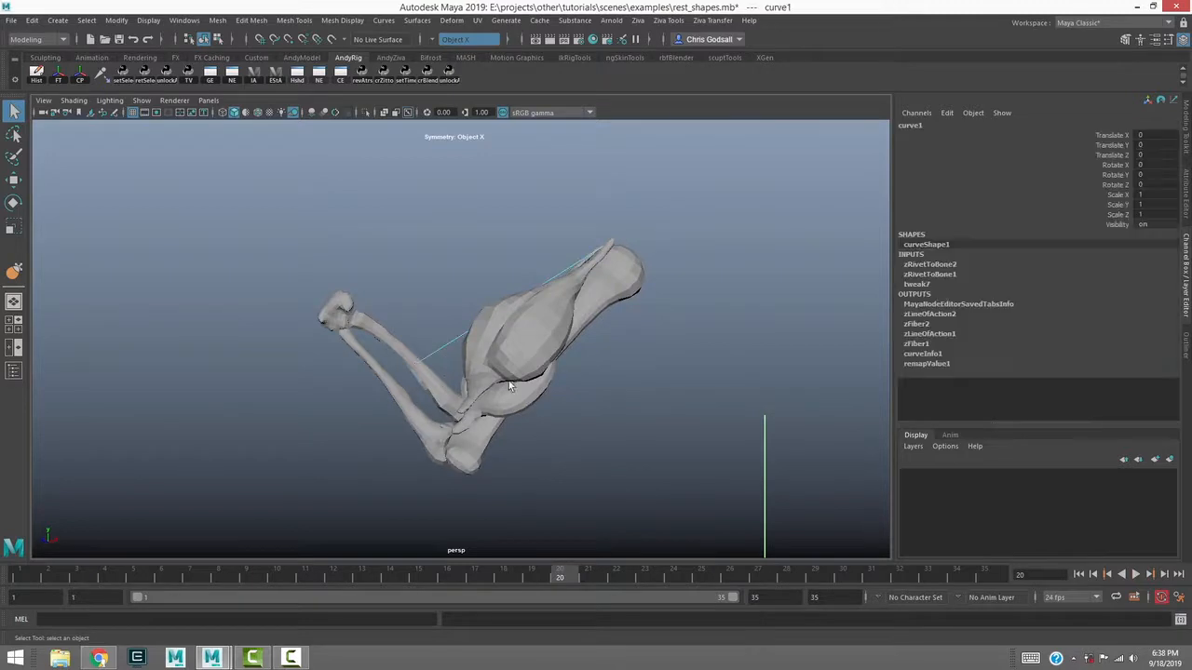
pyautogui.click(319, 74)
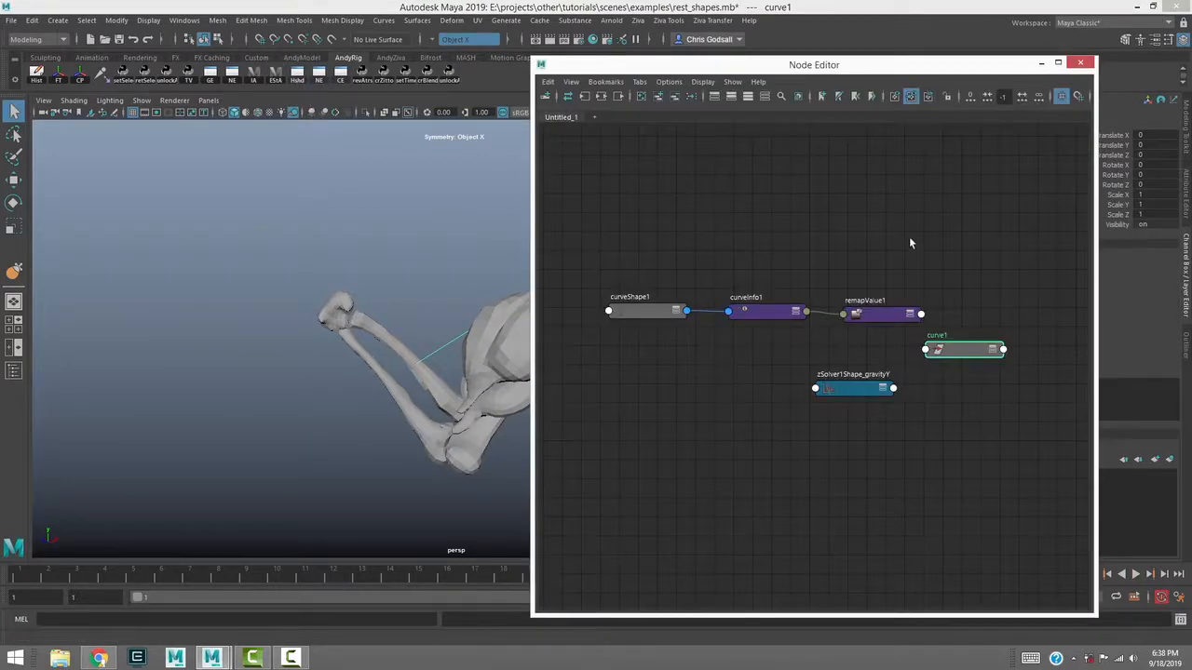
pyautogui.click(756, 319)
pyautogui.click(872, 318)
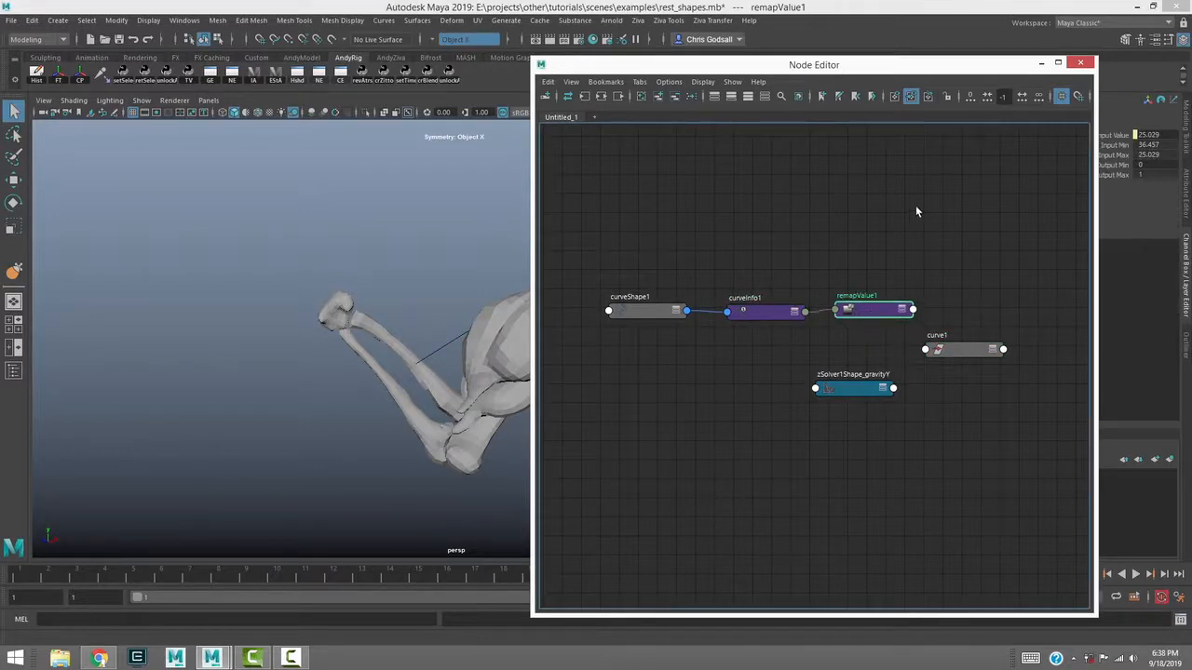
pyautogui.moveTo(808, 72); pyautogui.dragTo(791, 109)
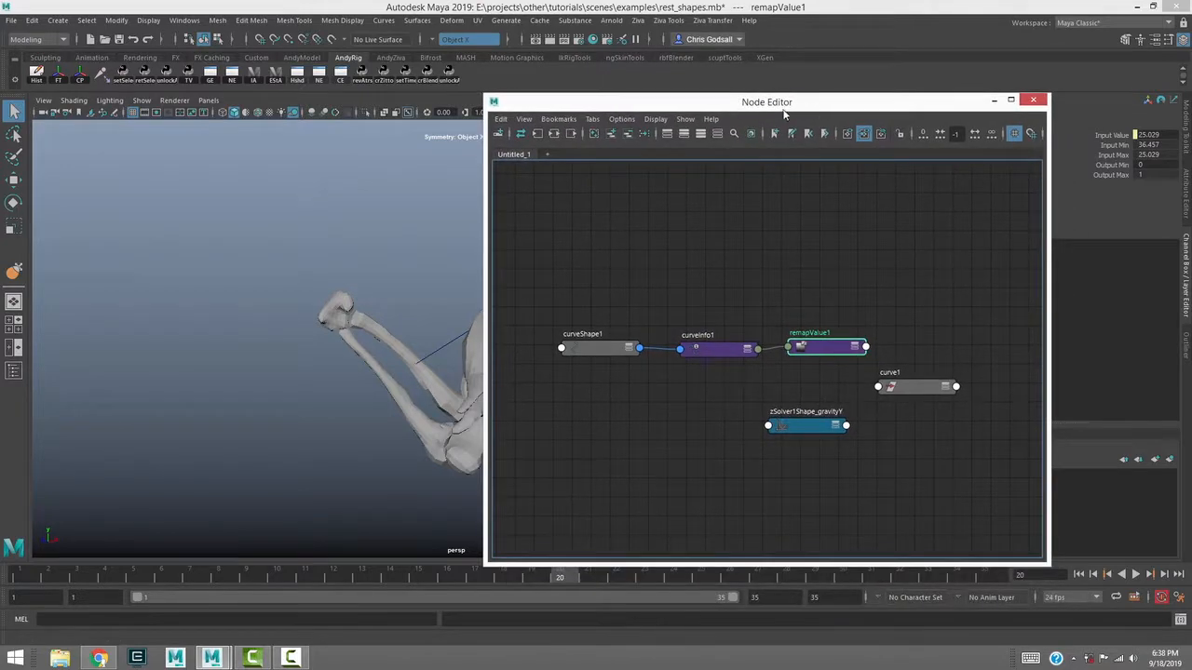
pyautogui.moveTo(790, 109)
pyautogui.mouseDown()
pyautogui.moveTo(824, 128)
pyautogui.moveTo(785, 105)
pyautogui.mouseUp()
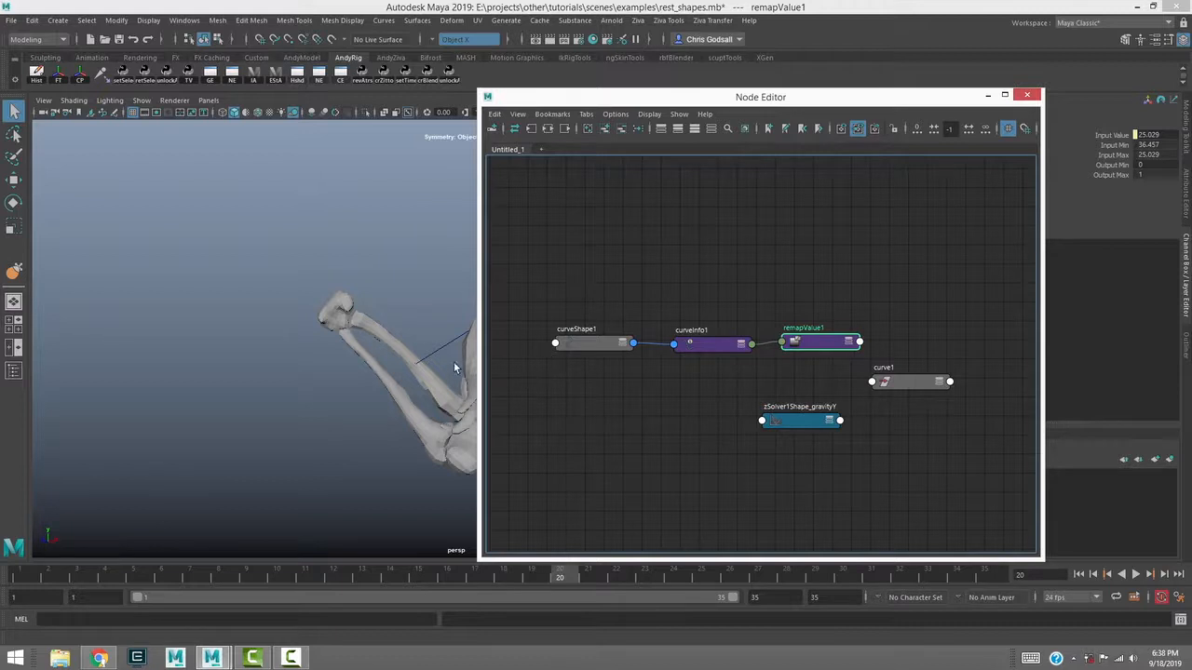
pyautogui.moveTo(600, 104); pyautogui.dragTo(702, 117)
# Break the animation connection on r_bicep_tissue's r_bicep_tissue_sculpt_rest_shape_corrective weight in zRestShape1
pyautogui.click(520, 356)
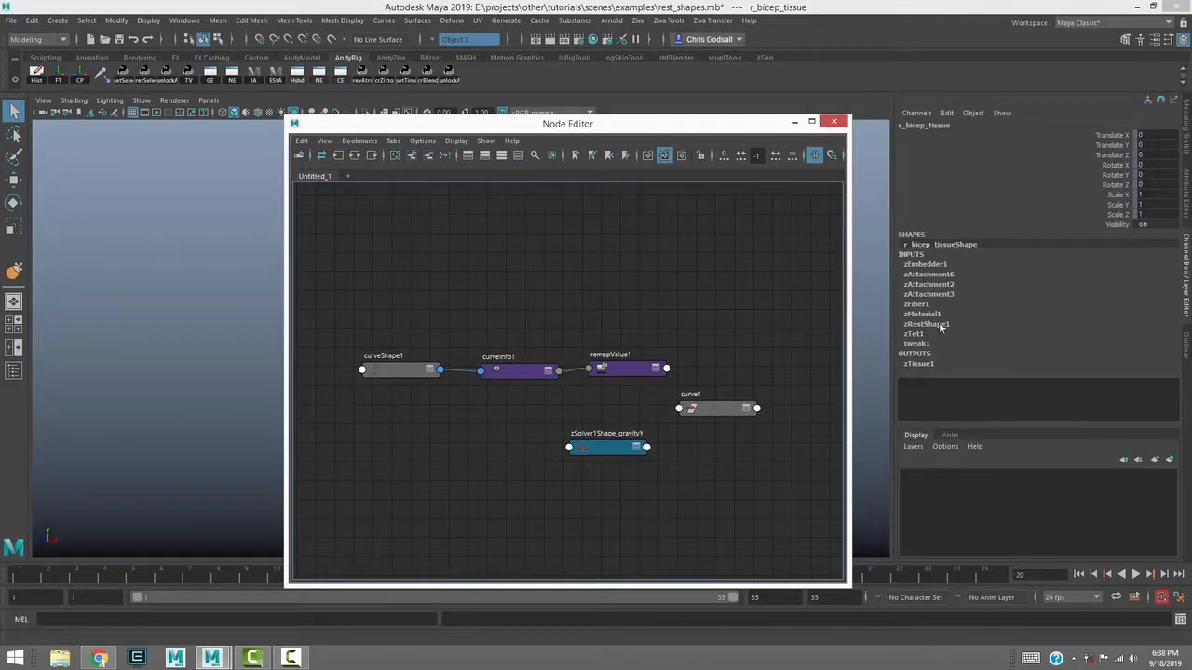
pyautogui.click(931, 323)
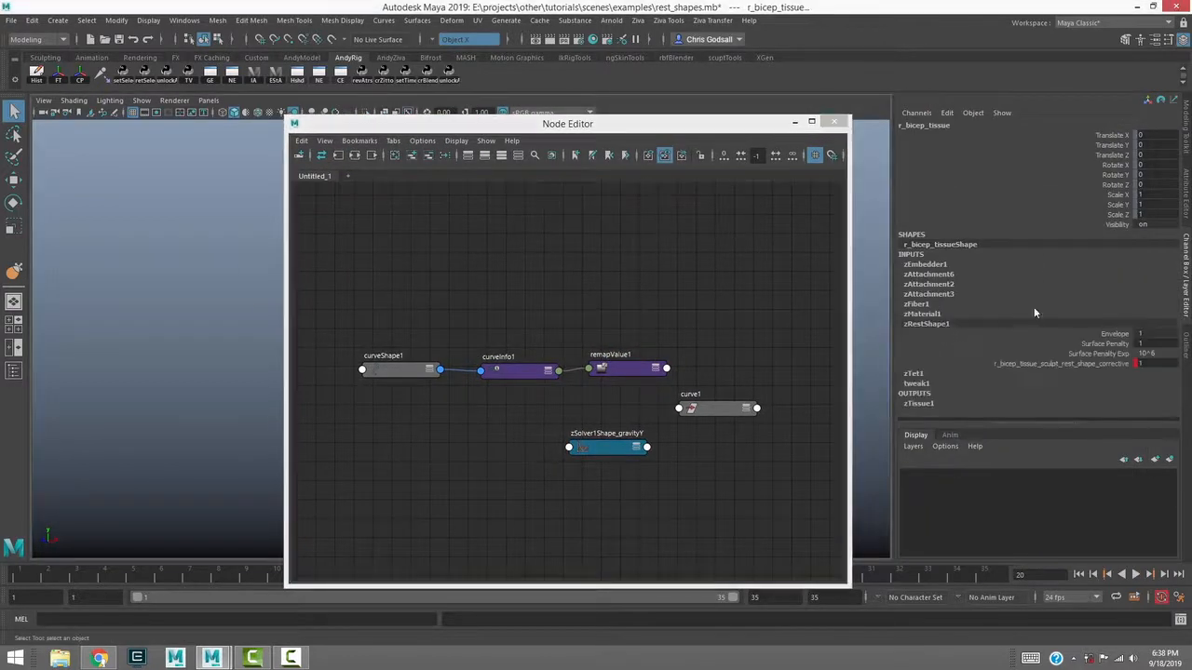
pyautogui.click(1099, 361)
pyautogui.rightClick(1099, 361)
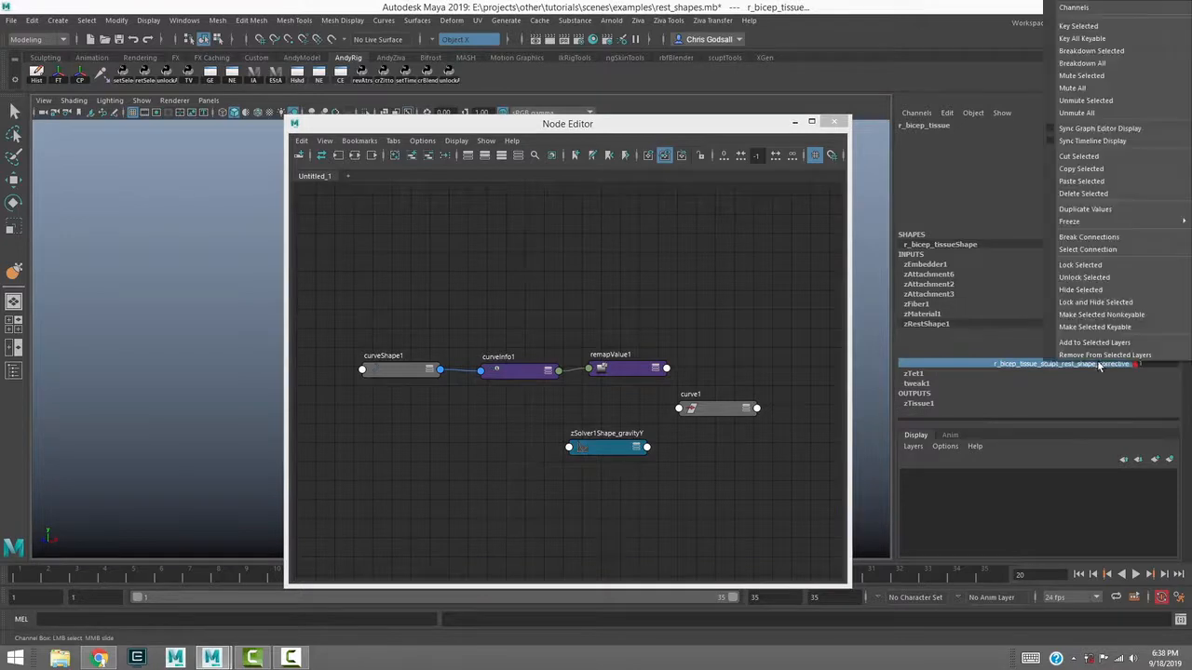
pyautogui.click(1091, 237)
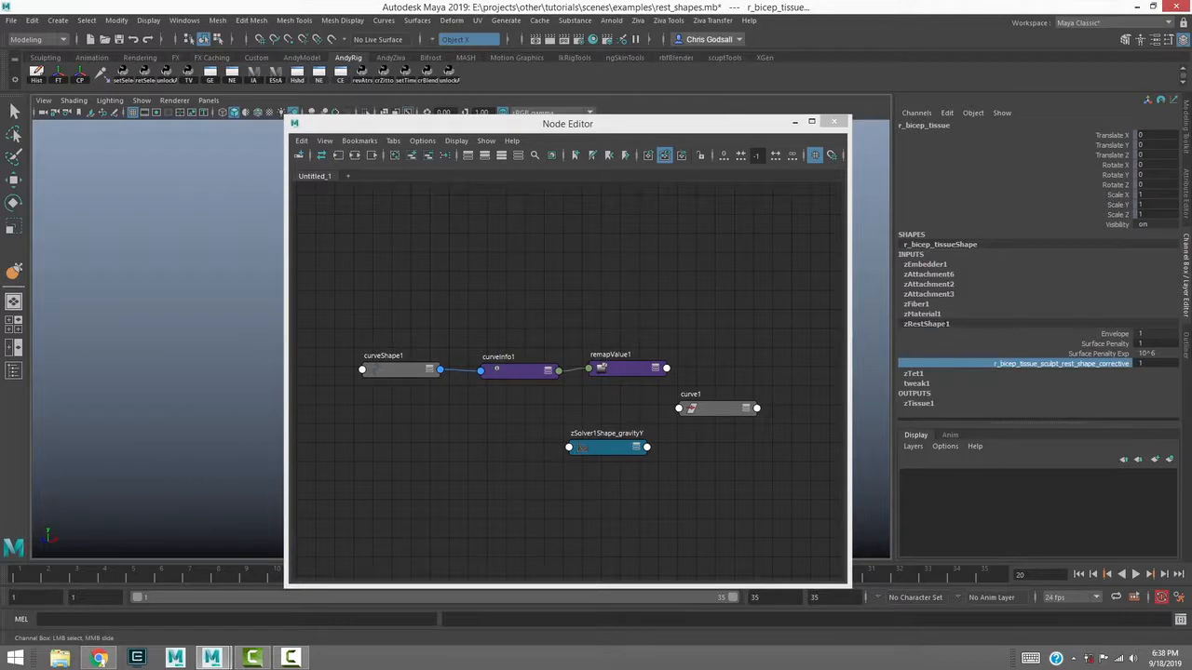
# Select the zRestShape1 node by name and add it to the Node Editor graph next to remapValue1
pyautogui.click(926, 323)
pyautogui.click(216, 618)
pyautogui.write('select zRestShape1')
pyautogui.press('Return')
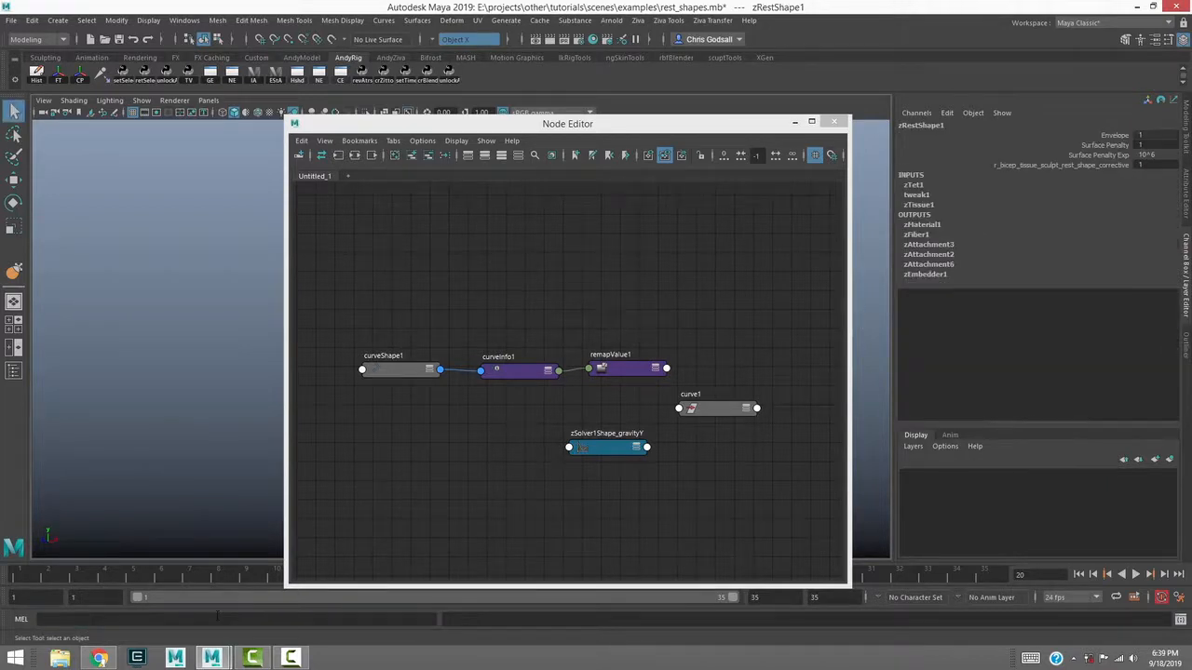
pyautogui.click(413, 156)
pyautogui.keyDown('alt'); pyautogui.moveTo(577, 303); pyautogui.dragTo(511, 252, button='middle'); pyautogui.keyUp('alt')
pyautogui.moveTo(528, 241); pyautogui.dragTo(694, 349)
# Connect remapValue1's outValue to zRestShape1's r_bicep_tissue_sculpt_rest_shape_corrective target weight, and close both node windows
pyautogui.click(561, 345)
pyautogui.keyDown('shift'); pyautogui.click(682, 341); pyautogui.keyUp('shift')
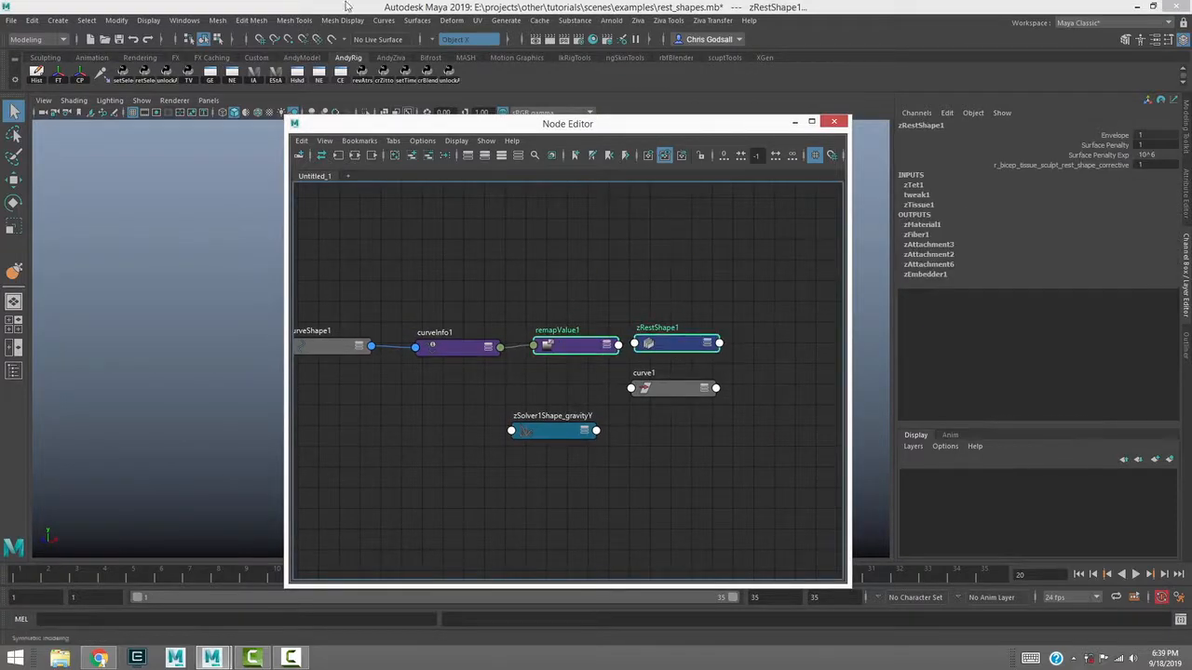
pyautogui.click(341, 74)
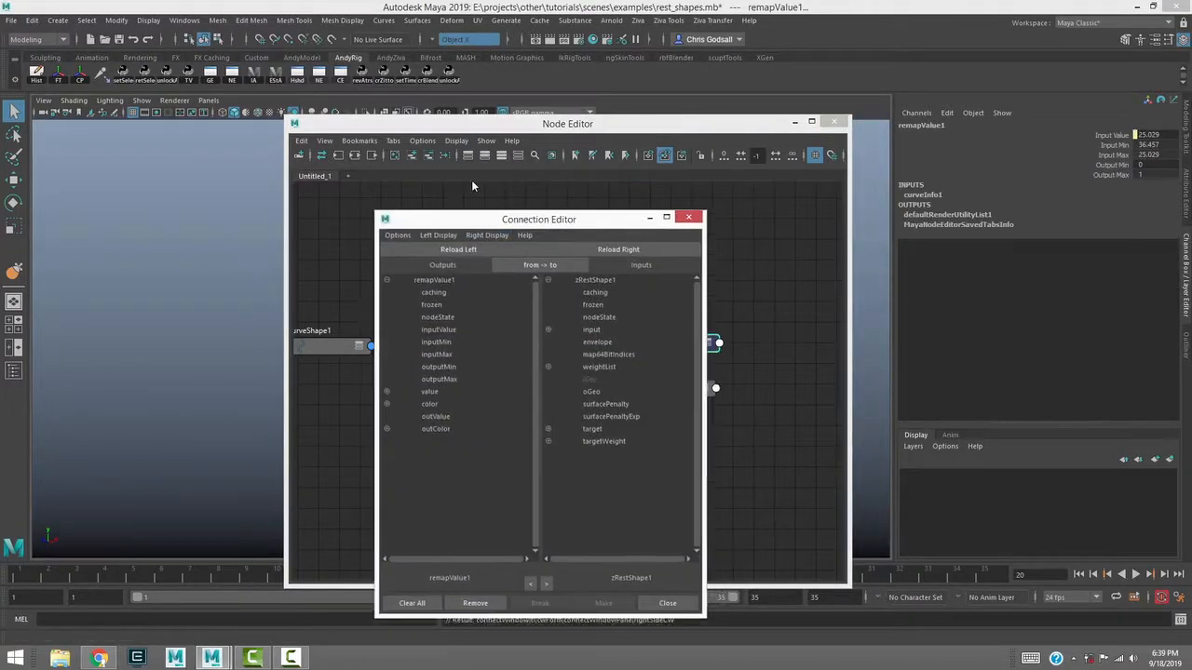
pyautogui.click(391, 343)
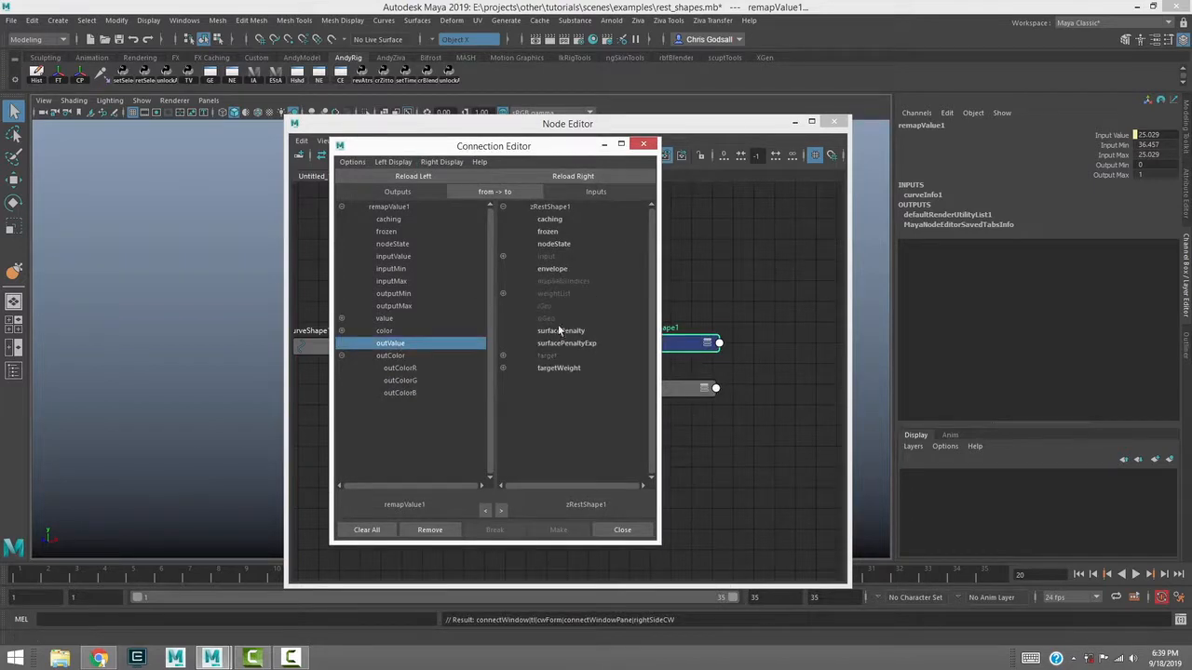
pyautogui.click(503, 368)
pyautogui.click(503, 380)
pyautogui.moveTo(660, 384); pyautogui.dragTo(751, 410)
pyautogui.click(660, 393)
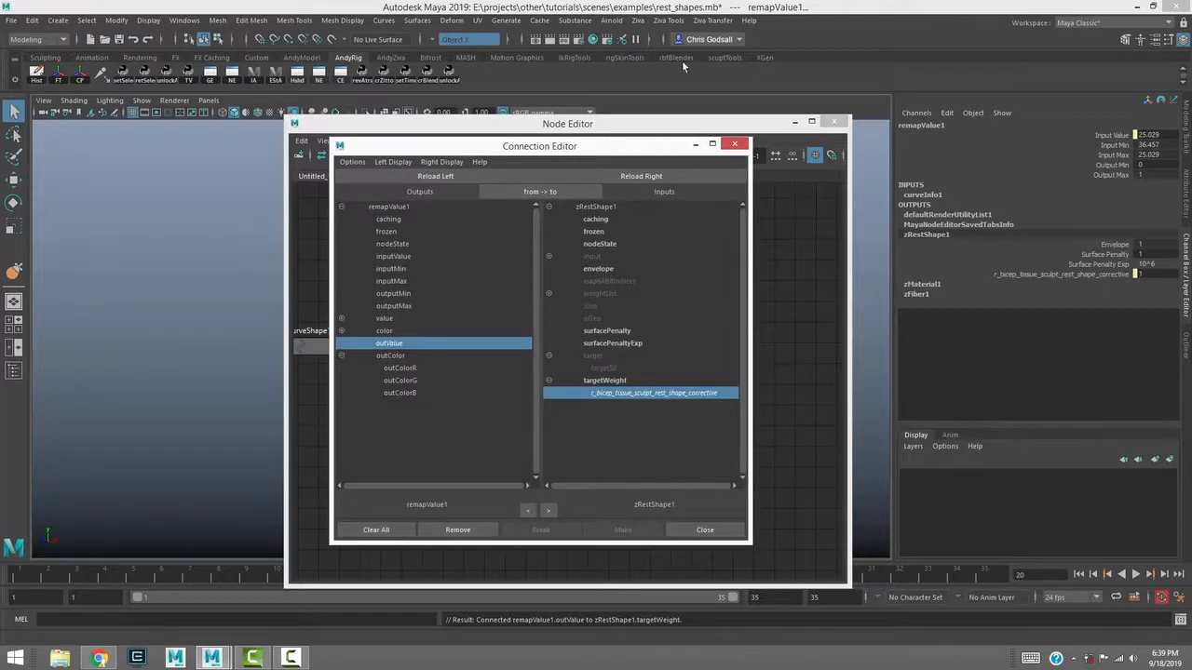
pyautogui.click(705, 530)
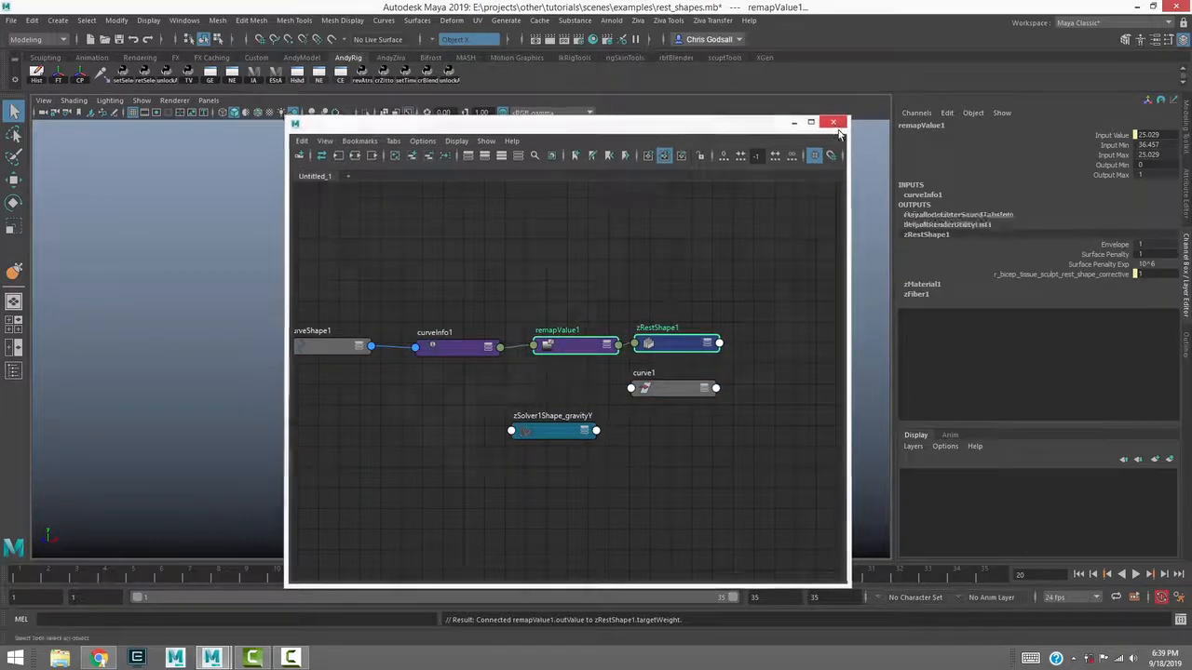
pyautogui.click(834, 125)
# Play the simulation with the curve-driven corrective weight, stop it, and examine the zRestShape1 weight on the flexed bicep
pyautogui.hotkey('alt', 'v')
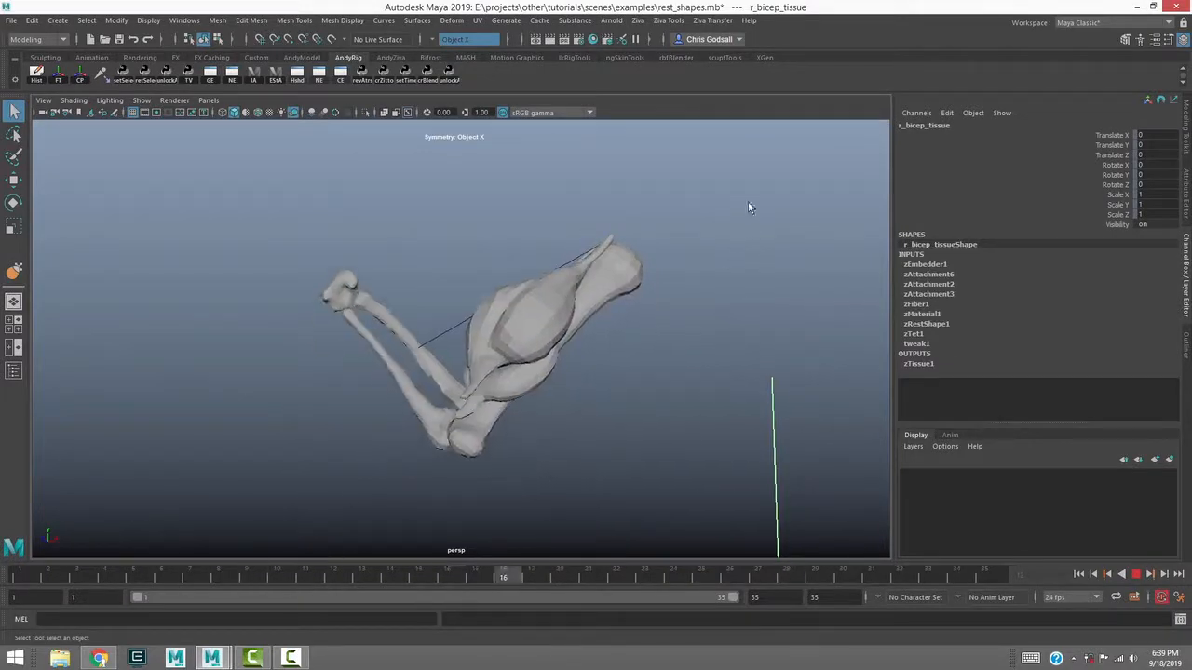
pyautogui.click(1136, 574)
pyautogui.click(922, 323)
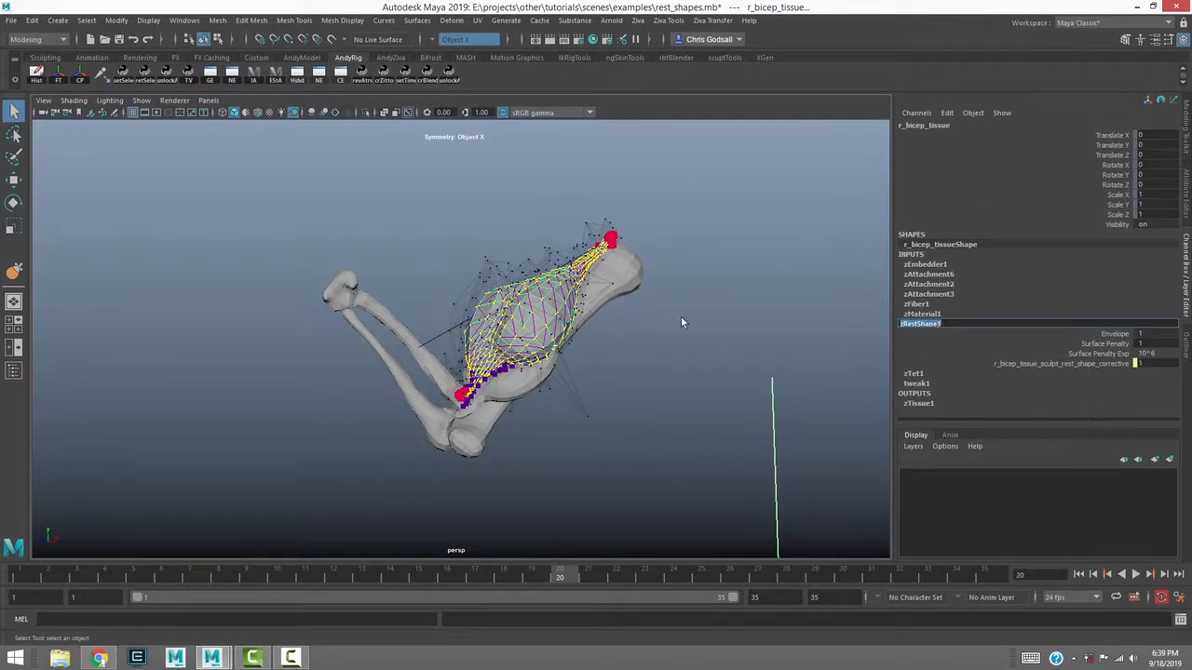
pyautogui.click(622, 333)
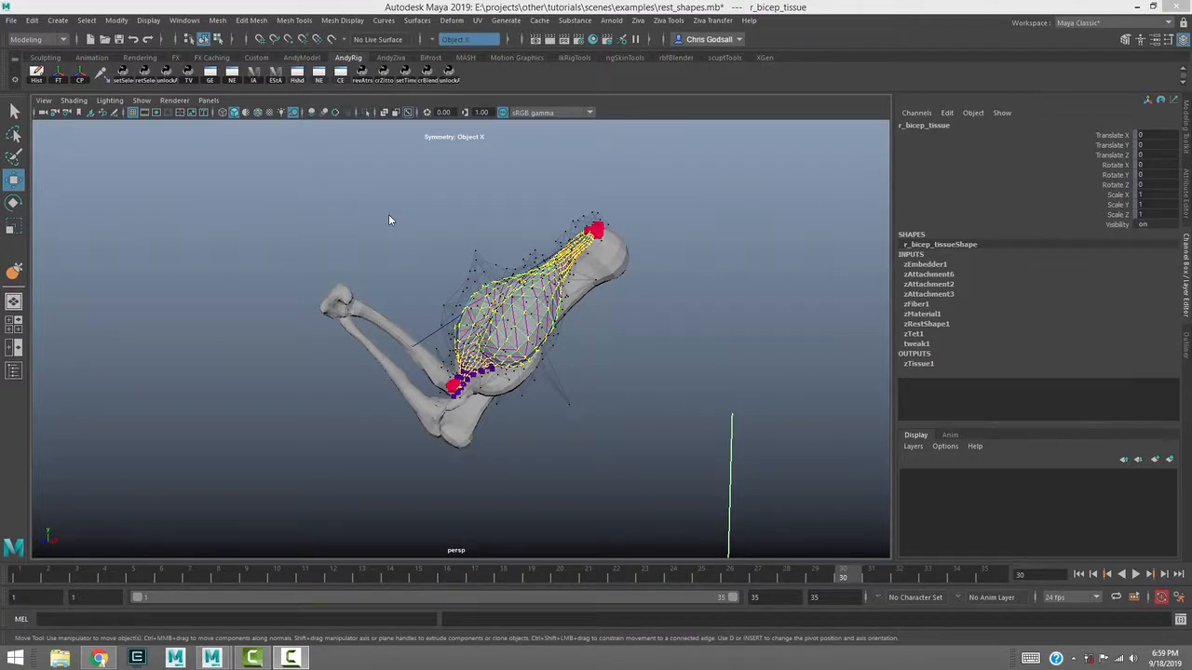
pyautogui.click(920, 326)
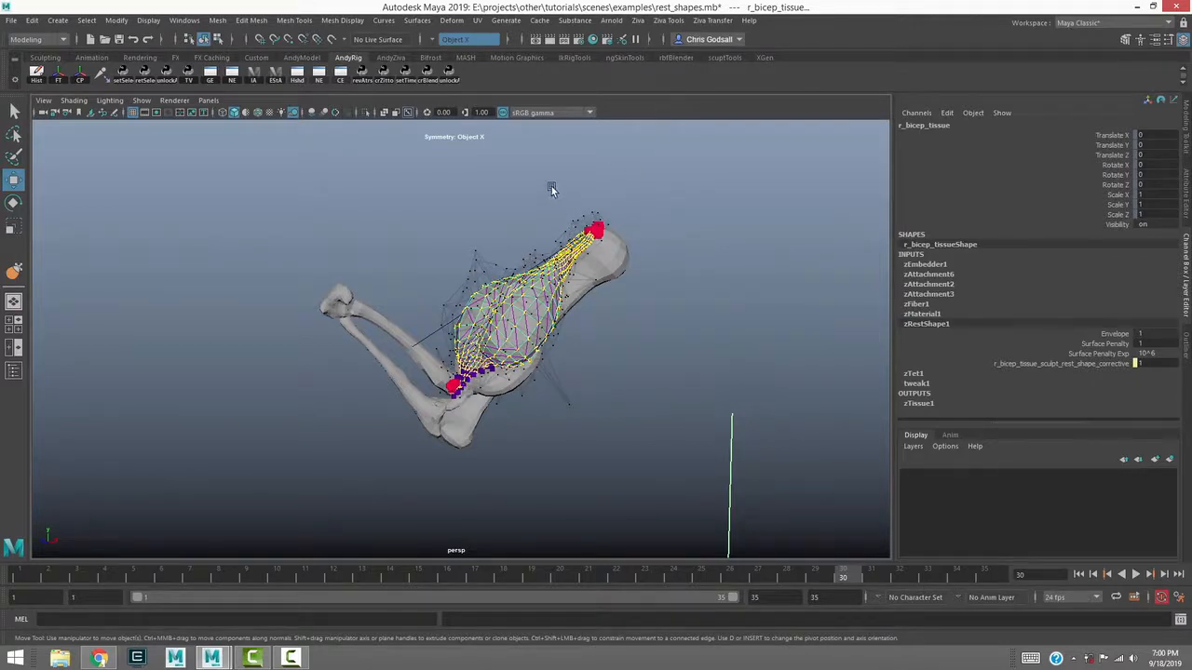
# Return to frame 1, clear the Ziva cache, and extend the animation end frame to 20000
pyautogui.click(1079, 576)
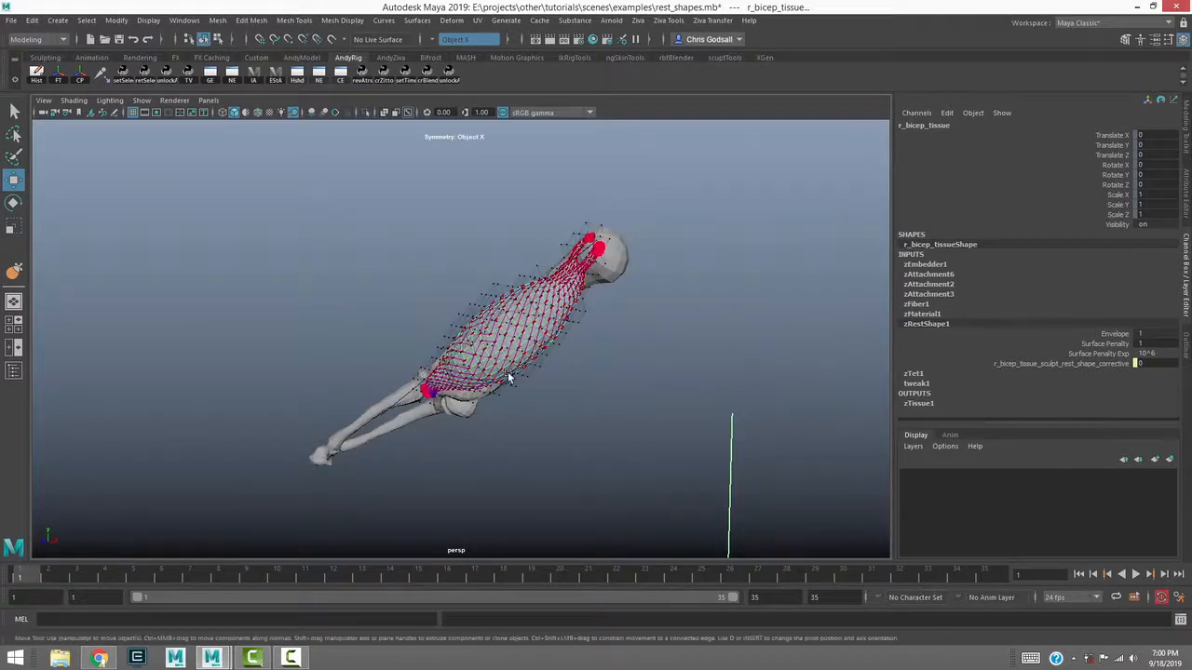
pyautogui.click(639, 20)
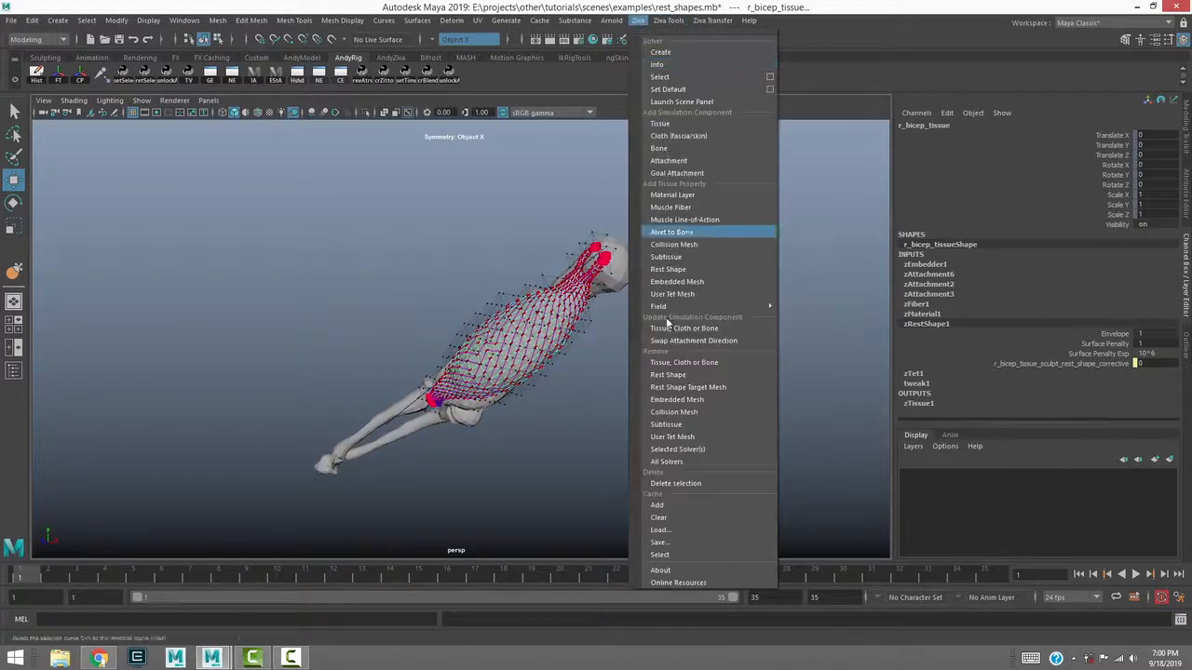
pyautogui.click(684, 518)
pyautogui.write('200')
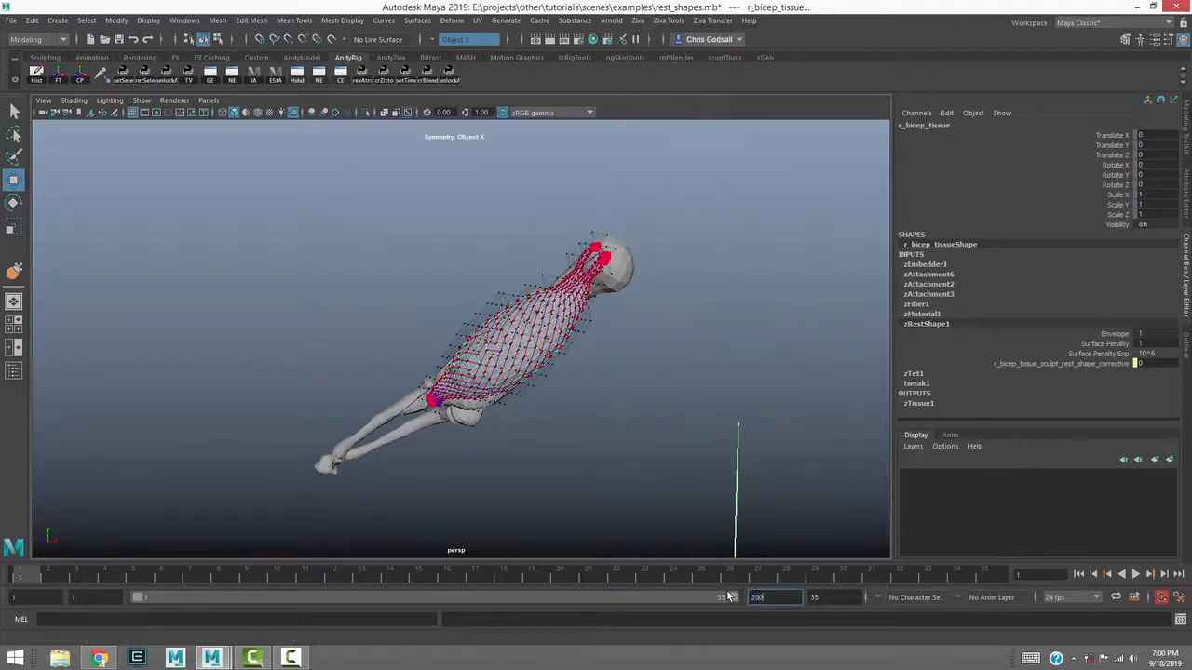
pyautogui.write('00')
pyautogui.press('Return')
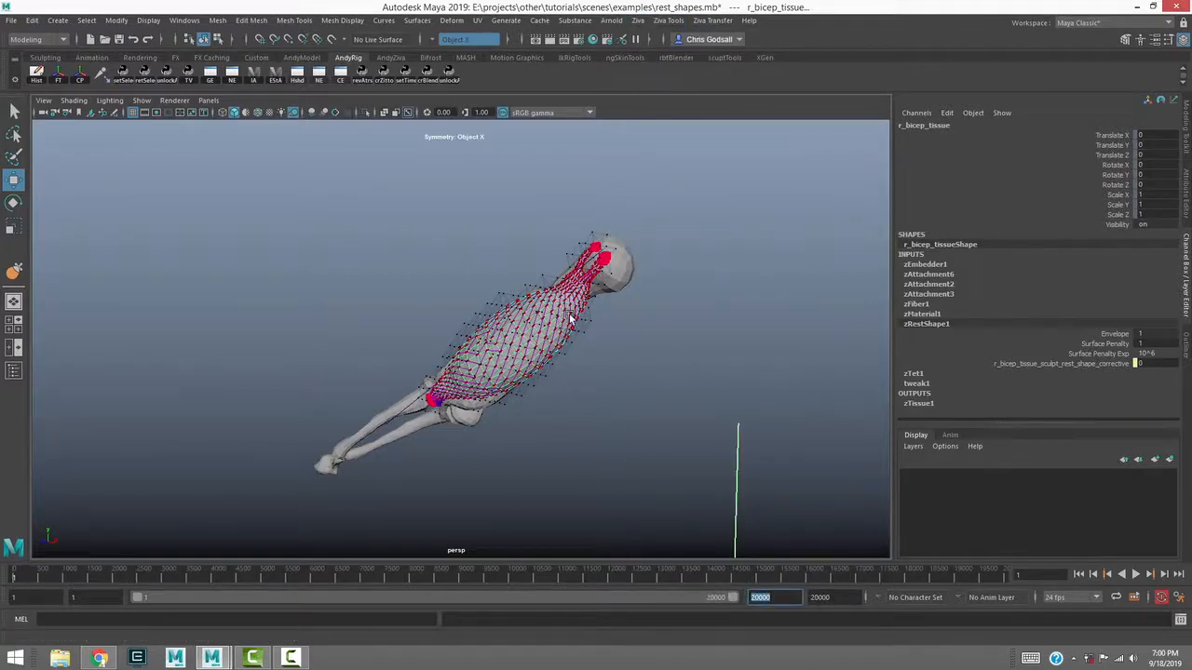
pyautogui.click(682, 268)
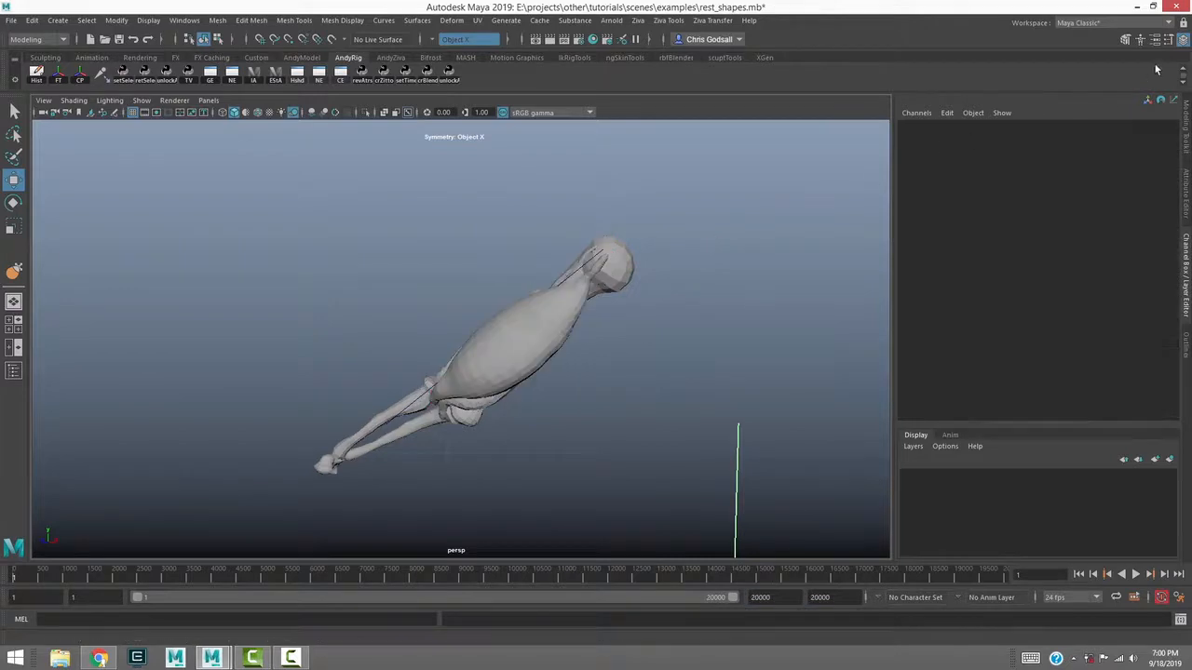
# Unhide the r_bicep_tissue_sculpt_rest_shape_corrective mesh and move it up above the arm
pyautogui.click(1186, 346)
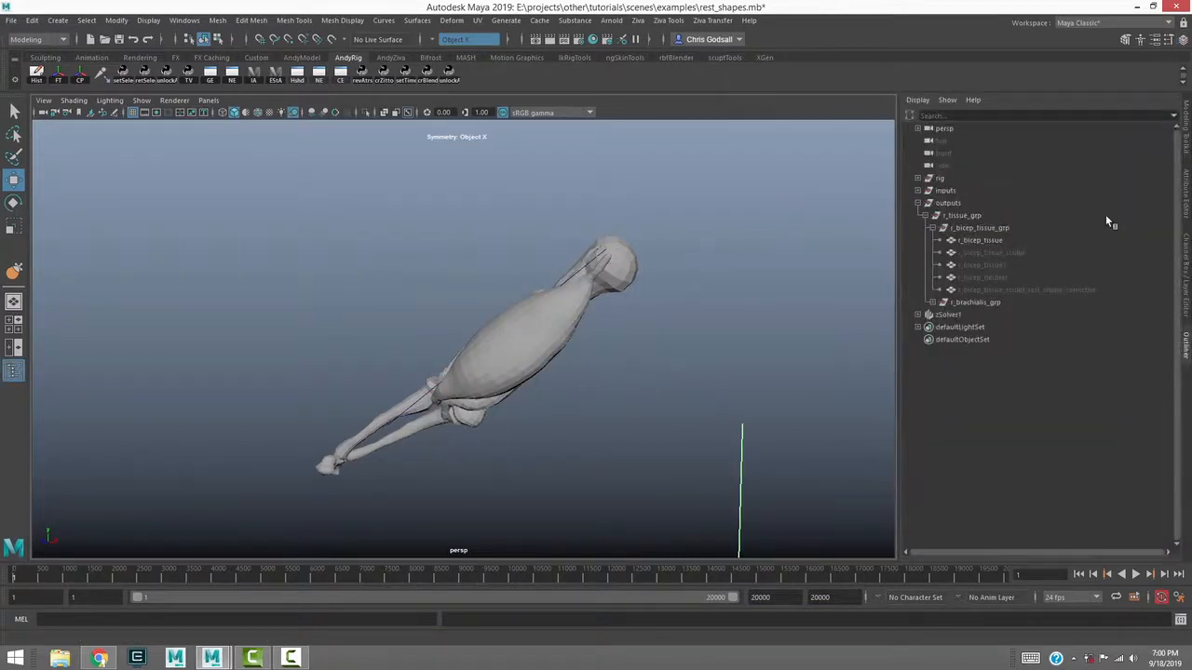
pyautogui.click(1032, 290)
pyautogui.hotkey('shift', 'h')
pyautogui.keyDown('alt'); pyautogui.moveTo(550, 289); pyautogui.dragTo(473, 283); pyautogui.keyUp('alt')
pyautogui.keyDown('shift'); pyautogui.moveTo(477, 332); pyautogui.dragTo(468, 233, button='middle'); pyautogui.keyUp('shift')
pyautogui.moveTo(477, 244)
pyautogui.keyDown('alt'); pyautogui.mouseDown()
pyautogui.moveTo(492, 248)
pyautogui.moveTo(478, 316)
pyautogui.mouseUp(); pyautogui.keyUp('alt')
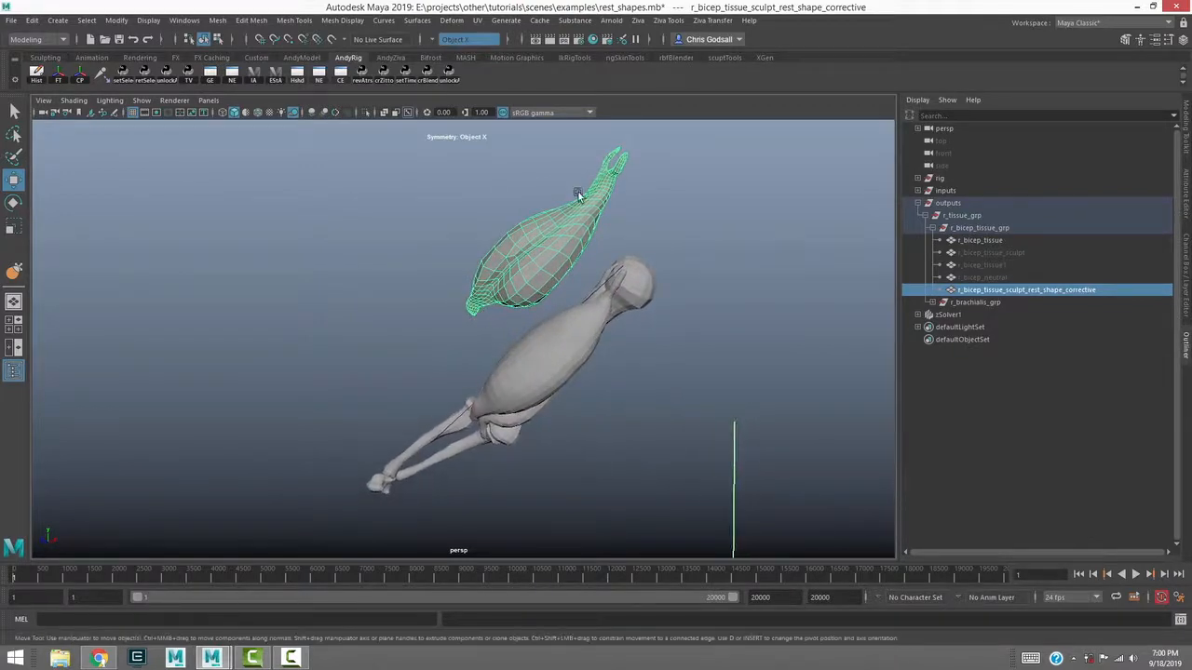
pyautogui.click(534, 336)
pyautogui.click(529, 279)
pyautogui.click(523, 367)
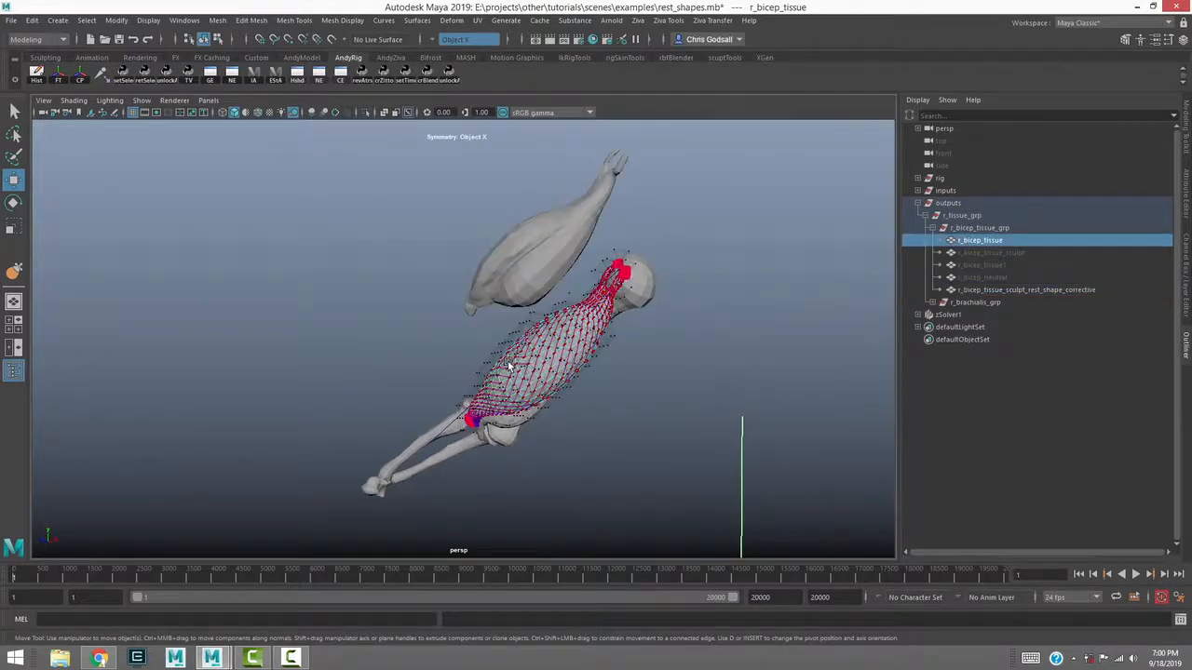
pyautogui.click(664, 21)
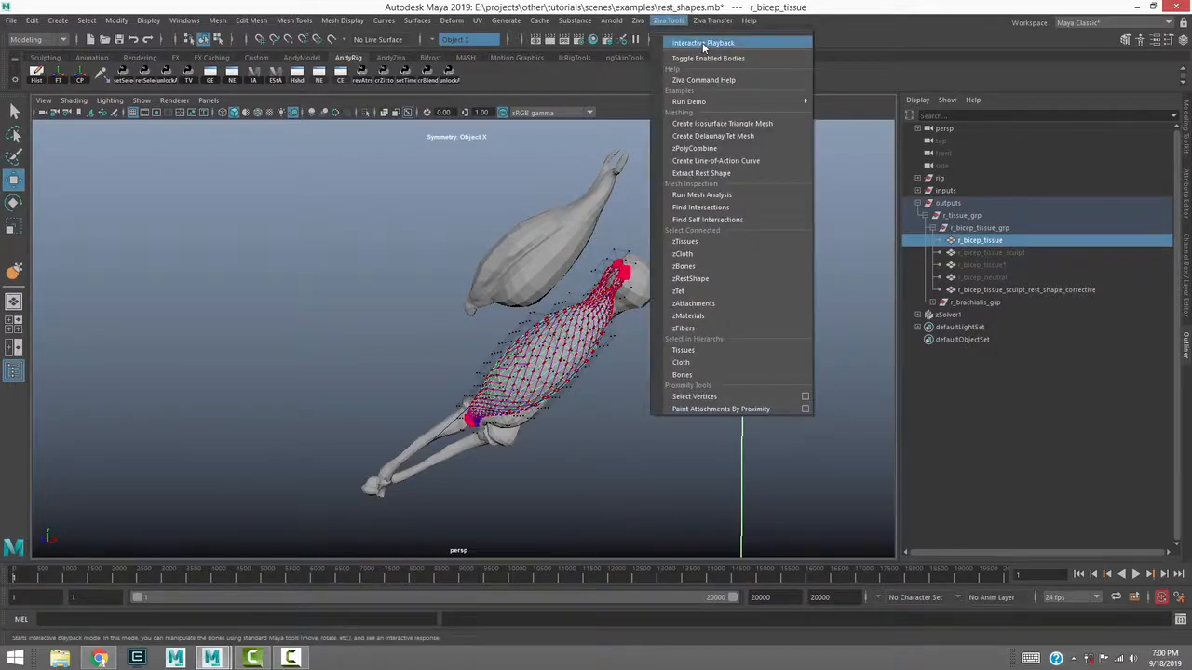
pyautogui.click(503, 200)
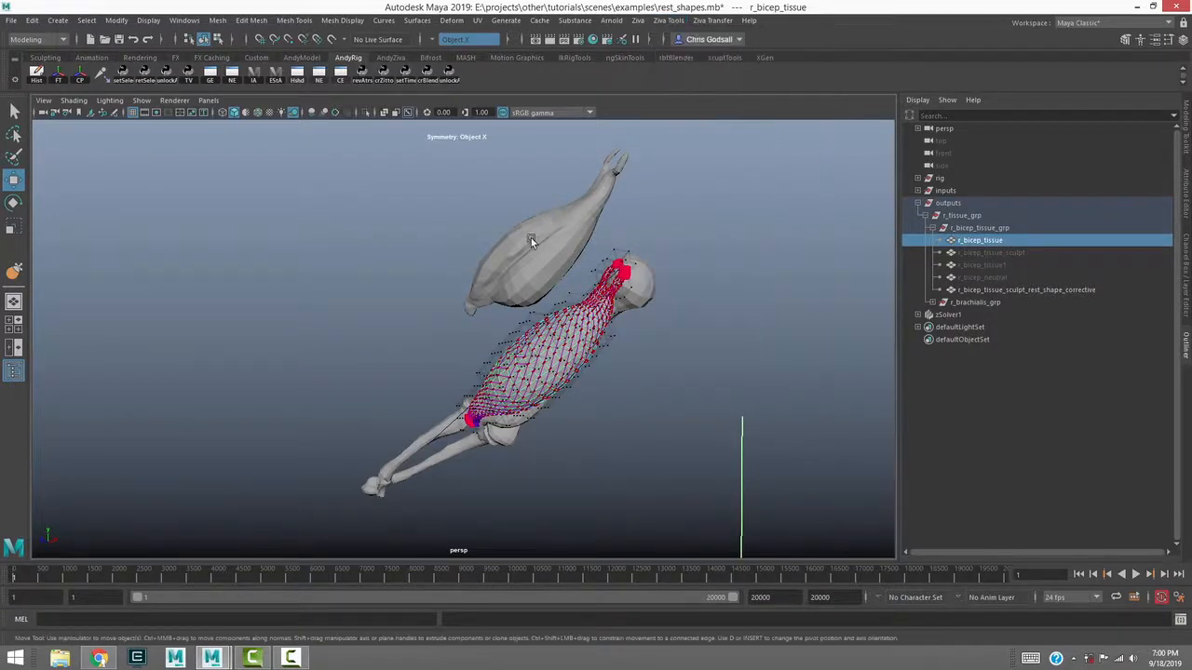
# Start Ziva Interactive Playback with a soft-selected vertex on the corrective mesh's bulge and pull that vertex upward
pyautogui.click(503, 256)
pyautogui.press('F9')
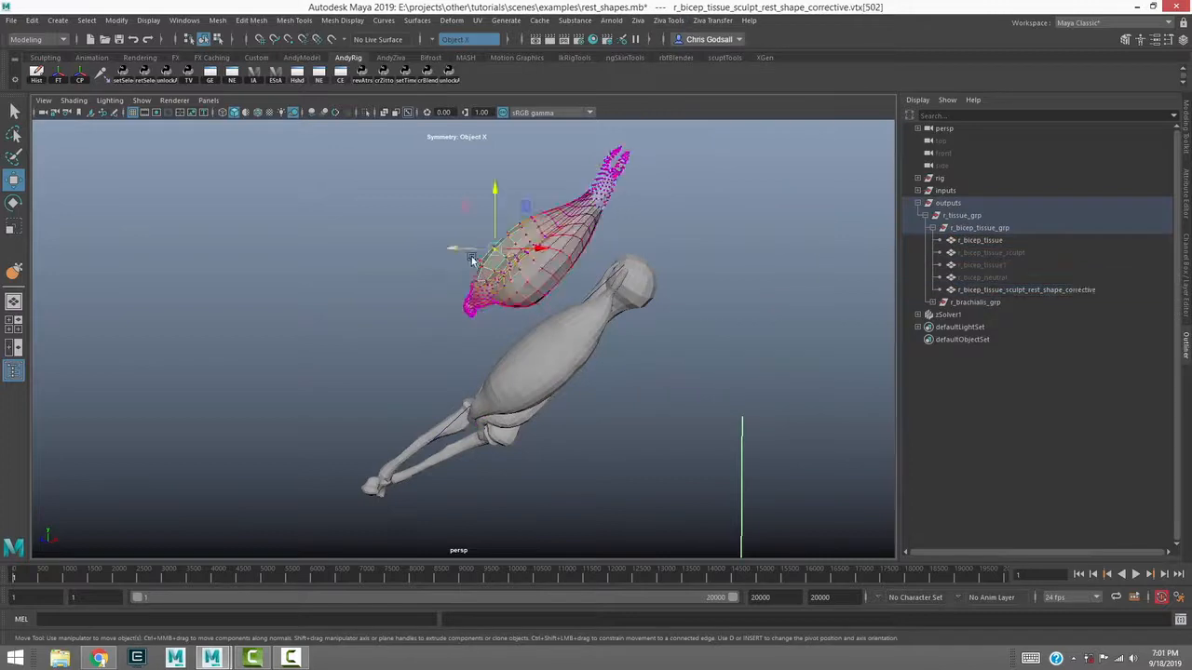
pyautogui.click(664, 20)
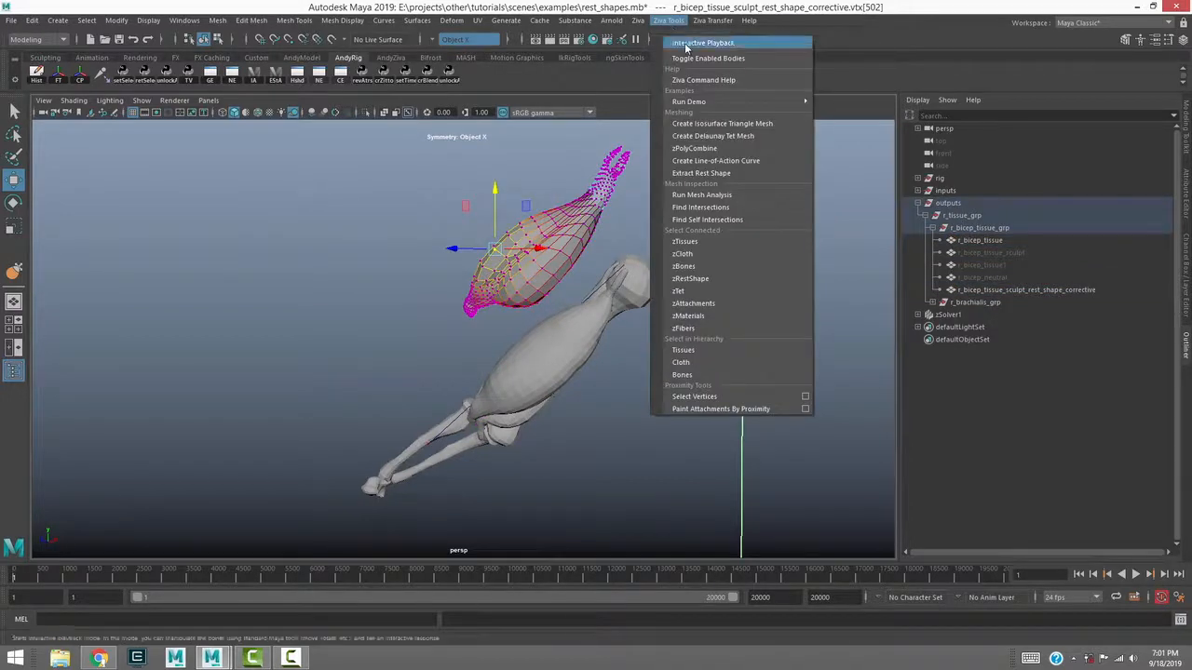
pyautogui.click(684, 44)
pyautogui.moveTo(494, 249)
pyautogui.mouseDown()
pyautogui.moveTo(499, 193)
pyautogui.moveTo(494, 215)
pyautogui.moveTo(456, 240)
pyautogui.moveTo(441, 233)
pyautogui.moveTo(447, 212)
pyautogui.moveTo(478, 198)
pyautogui.moveTo(494, 254)
pyautogui.moveTo(489, 234)
pyautogui.moveTo(513, 250)
pyautogui.moveTo(504, 229)
pyautogui.mouseUp()
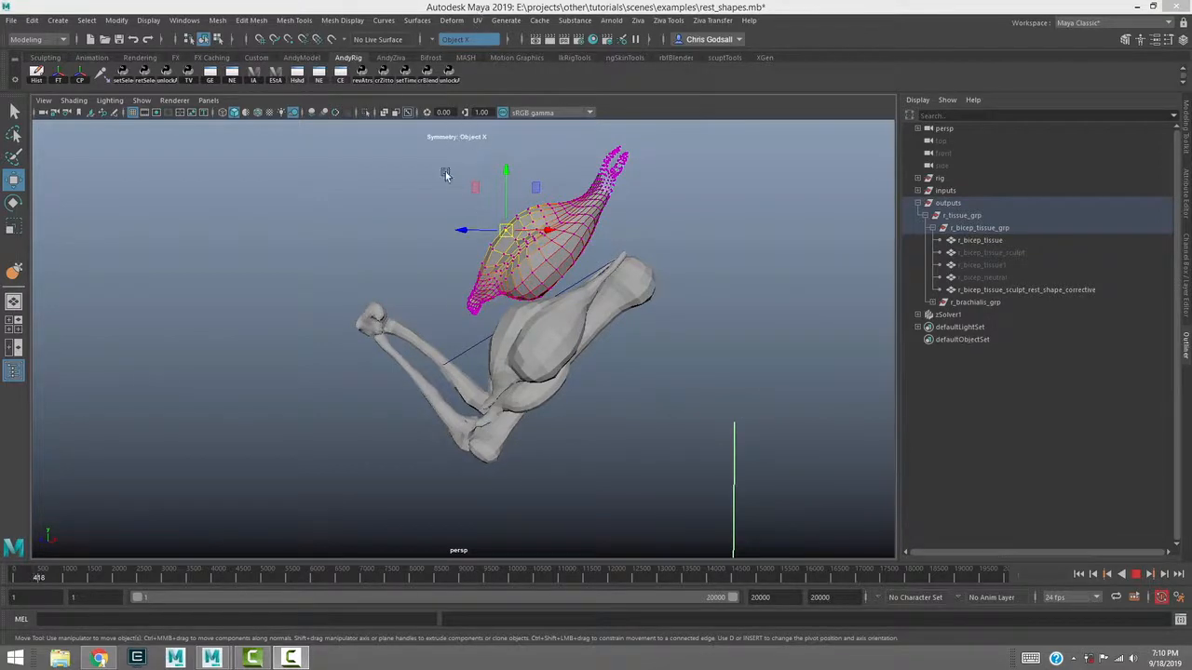
# Select all vertices of the corrective mesh, then move and rotate them together above the arm during interactive playback
pyautogui.moveTo(427, 147); pyautogui.dragTo(646, 307)
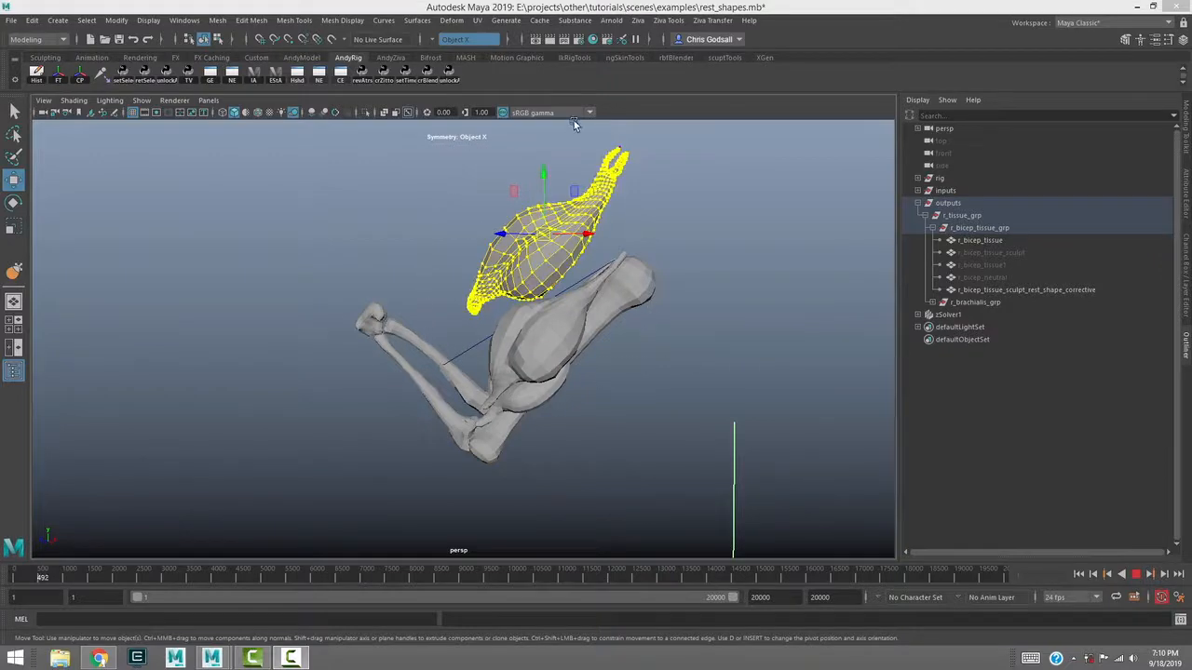
pyautogui.moveTo(543, 232); pyautogui.dragTo(520, 218)
pyautogui.press('e')
pyautogui.press('q')
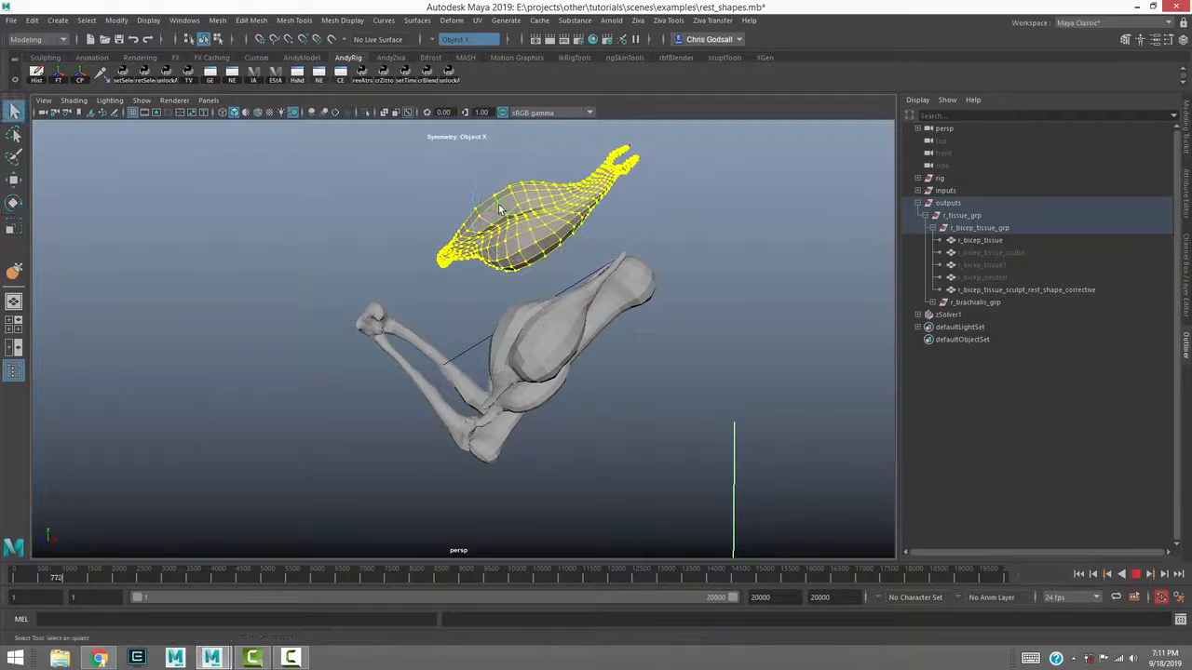
# Soft-select a vertex on the upper bulge of the corrective mesh and pull it outward, away from the arm
pyautogui.click(532, 141)
pyautogui.click(496, 200)
pyautogui.press('w')
pyautogui.moveTo(496, 197); pyautogui.dragTo(476, 183)
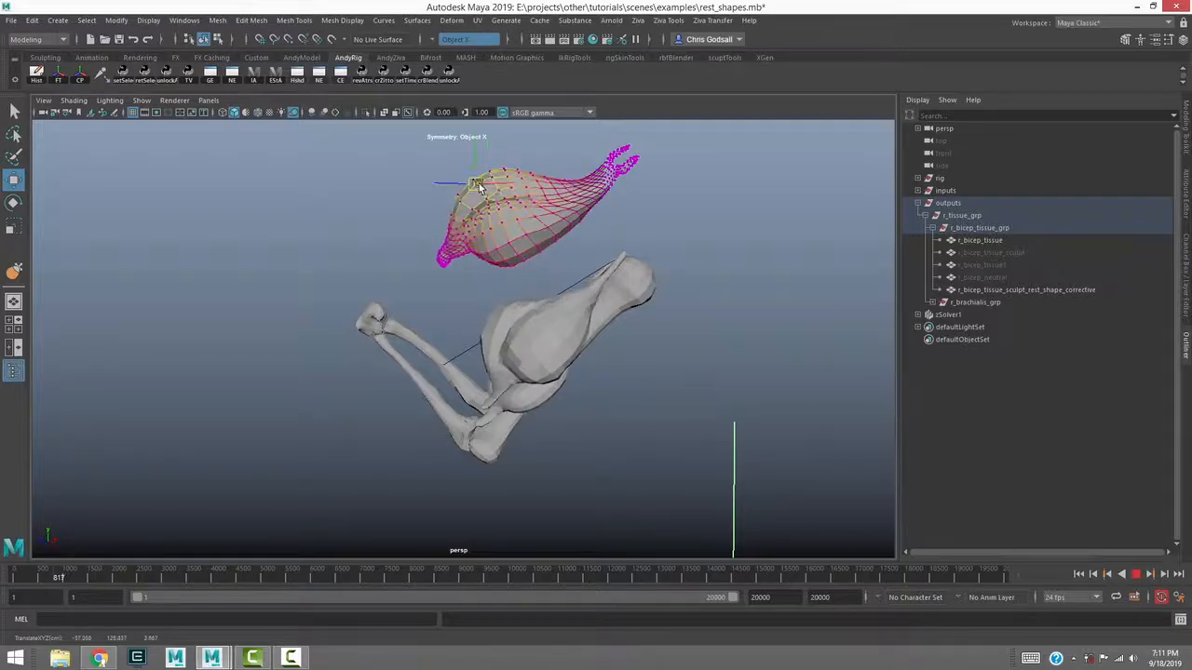